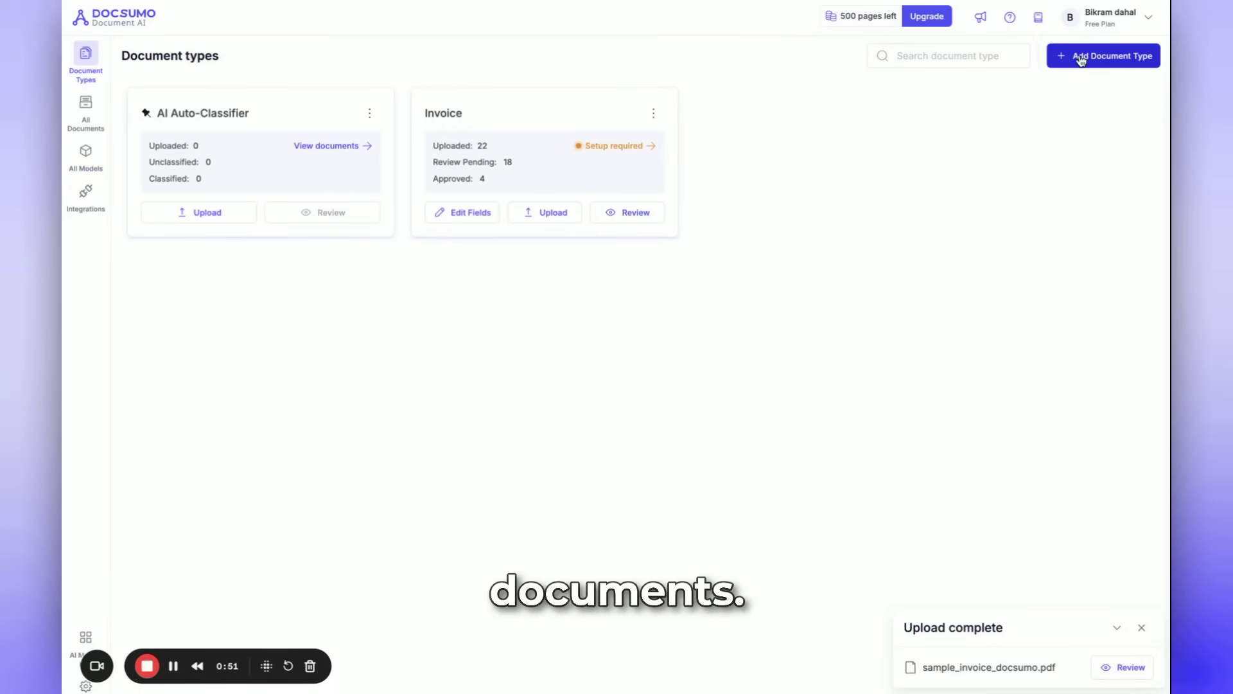
Step: Search the web for 'offering memorandum pdf' and open the CBRE Offering Memorandum (A4) LAND PDF
{"action": "key", "text": "ctrl+t"}
{"action": "type", "text": "offer"}
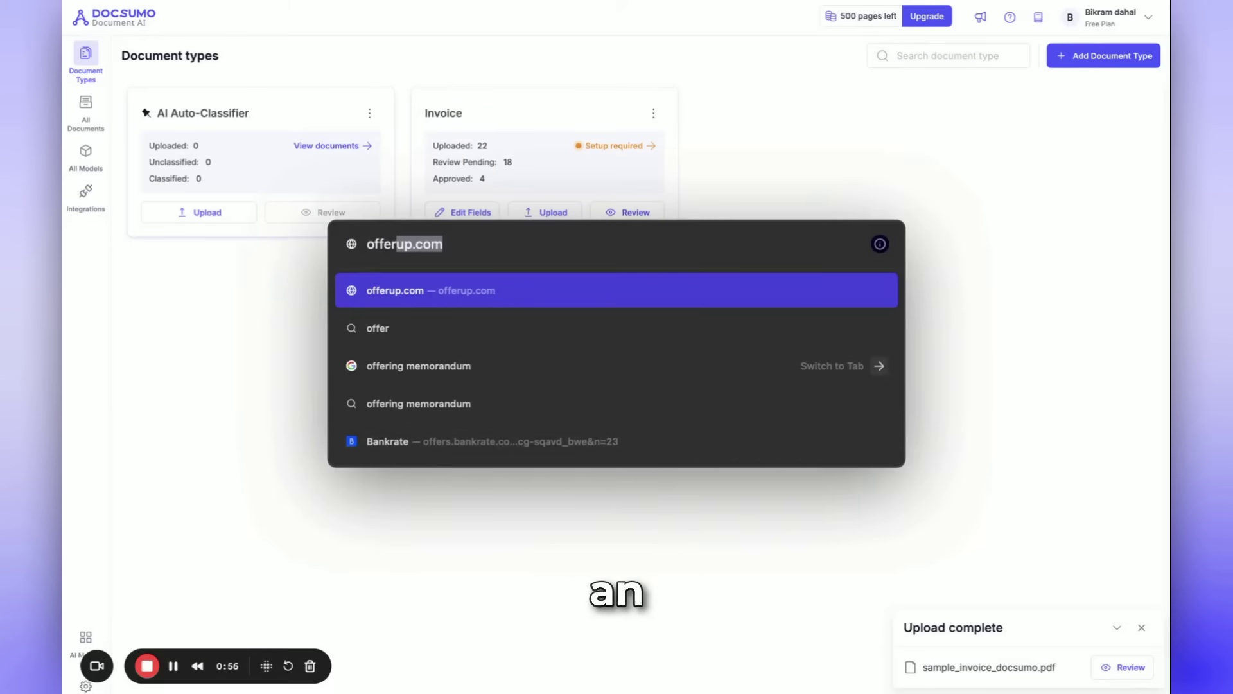
{"action": "left_click", "coordinate": [484, 366]}
{"action": "left_click", "coordinate": [421, 38]}
{"action": "type", "text": "pdf"}
{"action": "key", "text": "Return"}
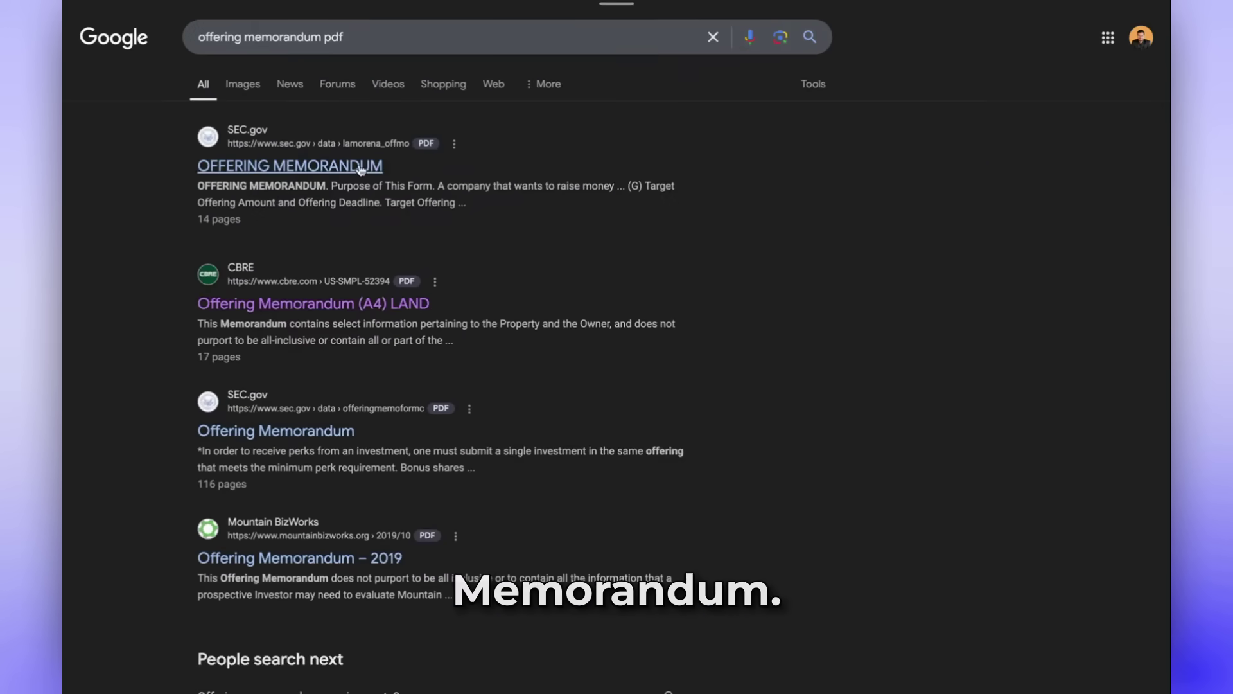
{"action": "left_click", "coordinate": [283, 303]}
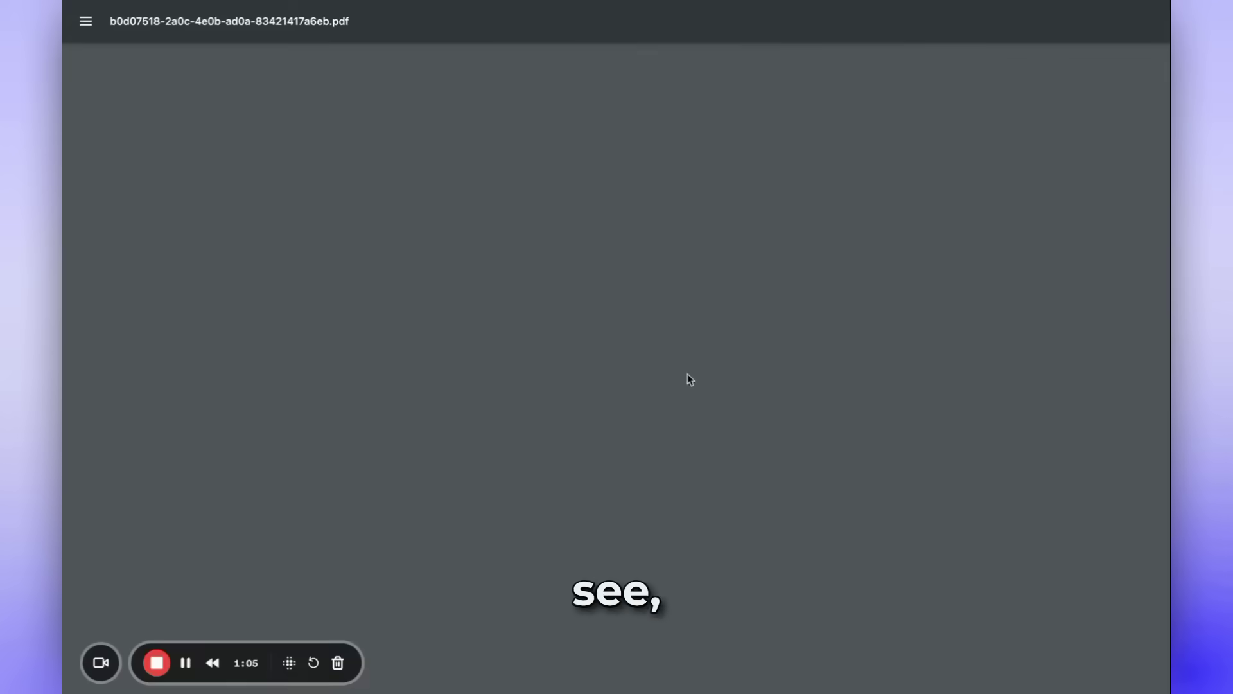
Step: Scroll through the CBRE offering memorandum PDF to review its contents
{"action": "scroll", "coordinate": [578, 321], "scroll_direction": "down", "scroll_amount": 1}
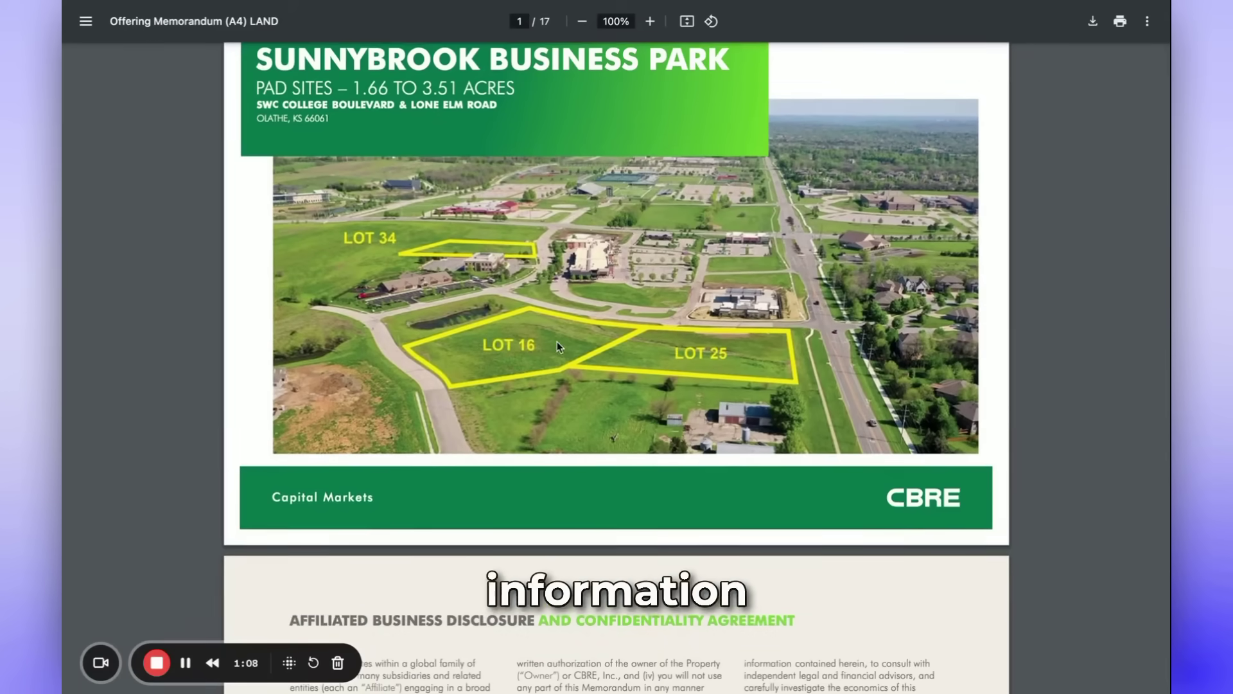
{"action": "scroll", "coordinate": [557, 346], "scroll_direction": "down", "scroll_amount": 20}
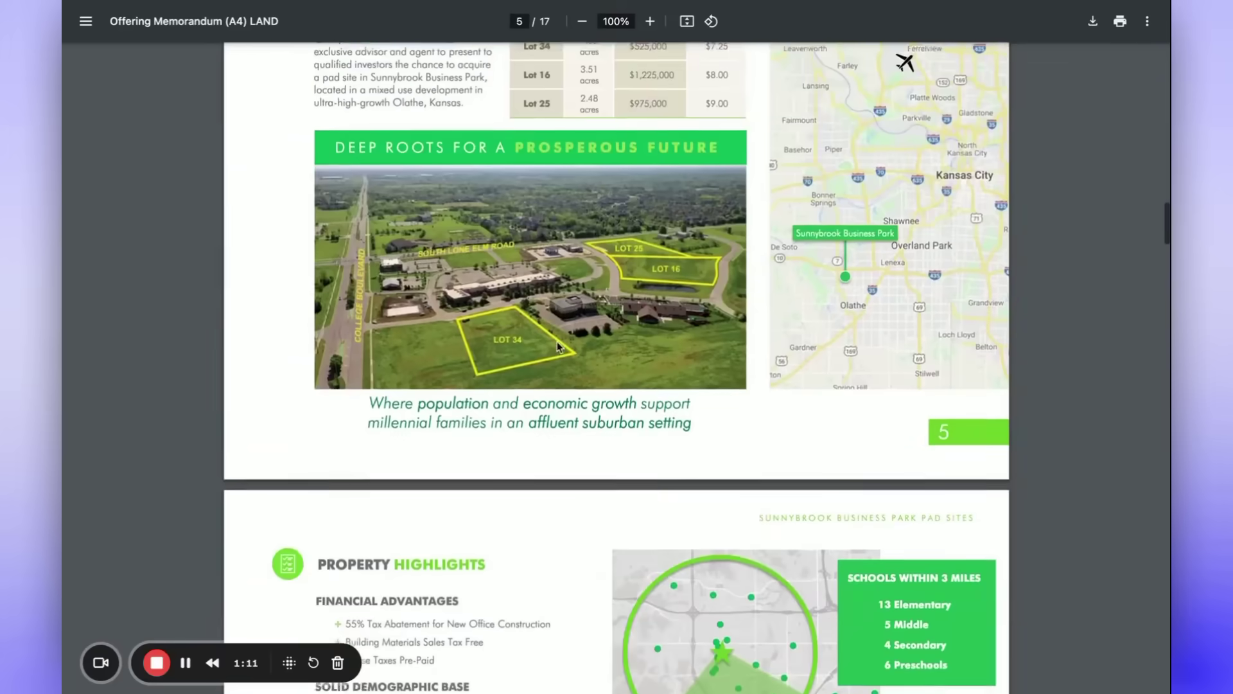
{"action": "scroll", "coordinate": [557, 345], "scroll_direction": "down", "scroll_amount": 5}
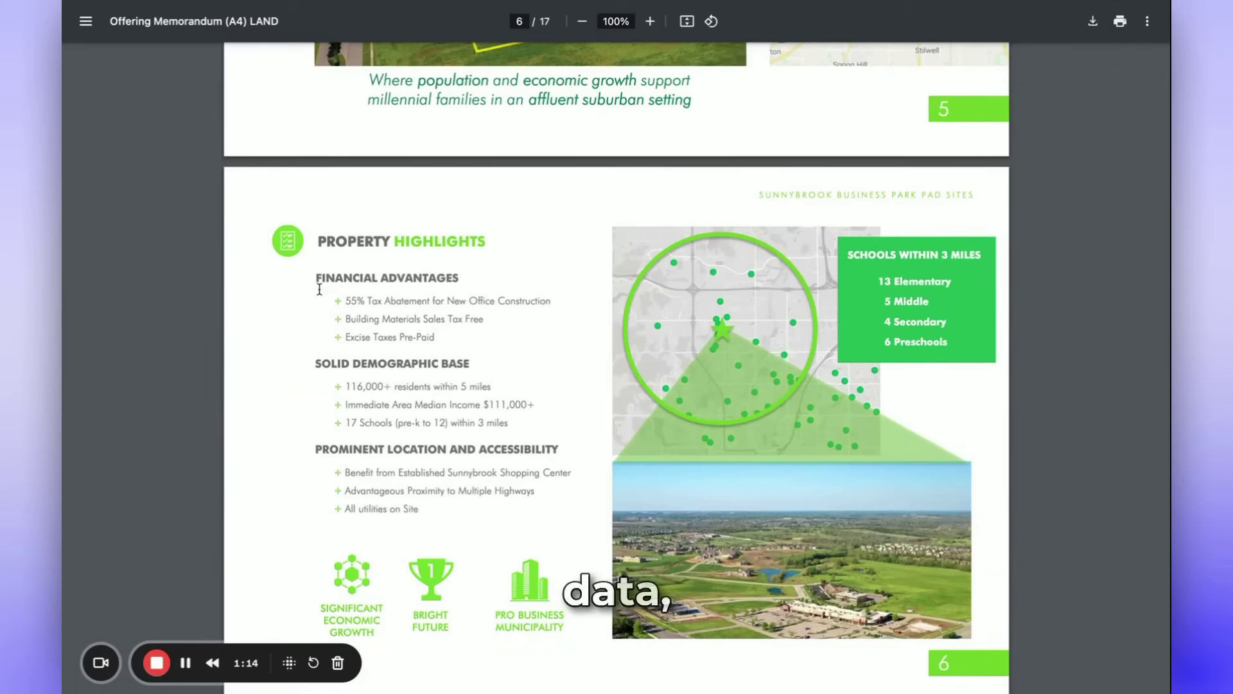
{"action": "scroll", "coordinate": [321, 269], "scroll_direction": "down", "scroll_amount": 20}
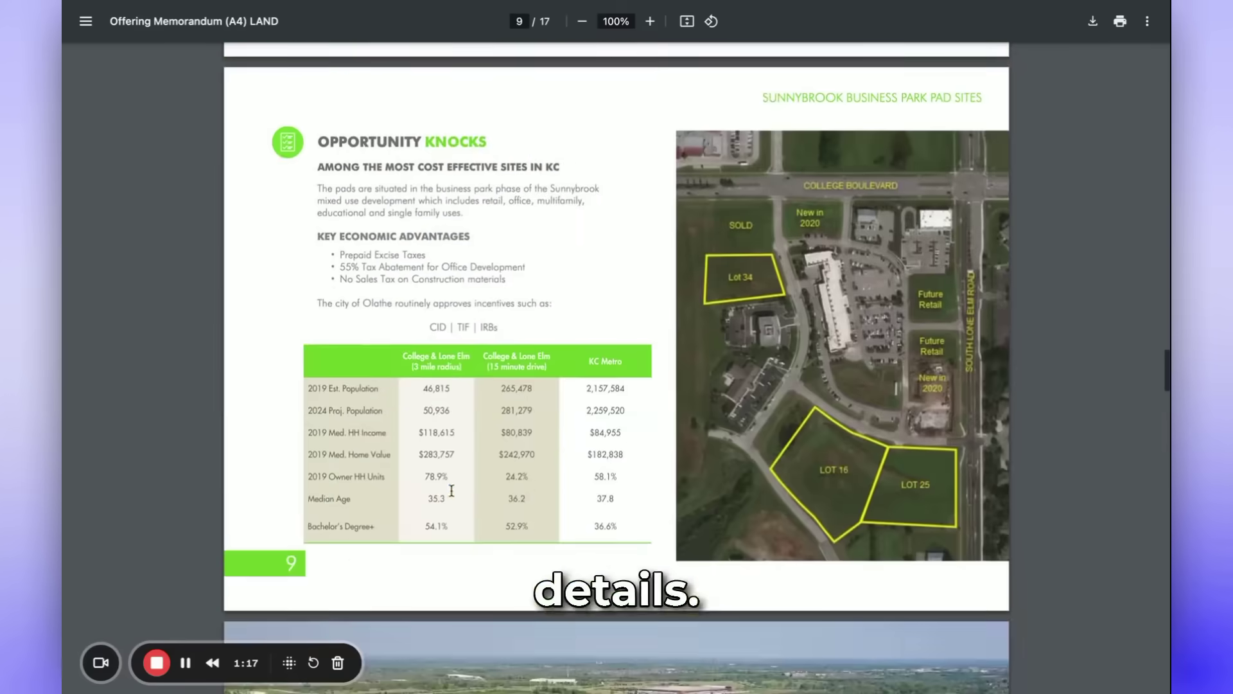
{"action": "scroll", "coordinate": [722, 419], "scroll_direction": "down", "scroll_amount": 20}
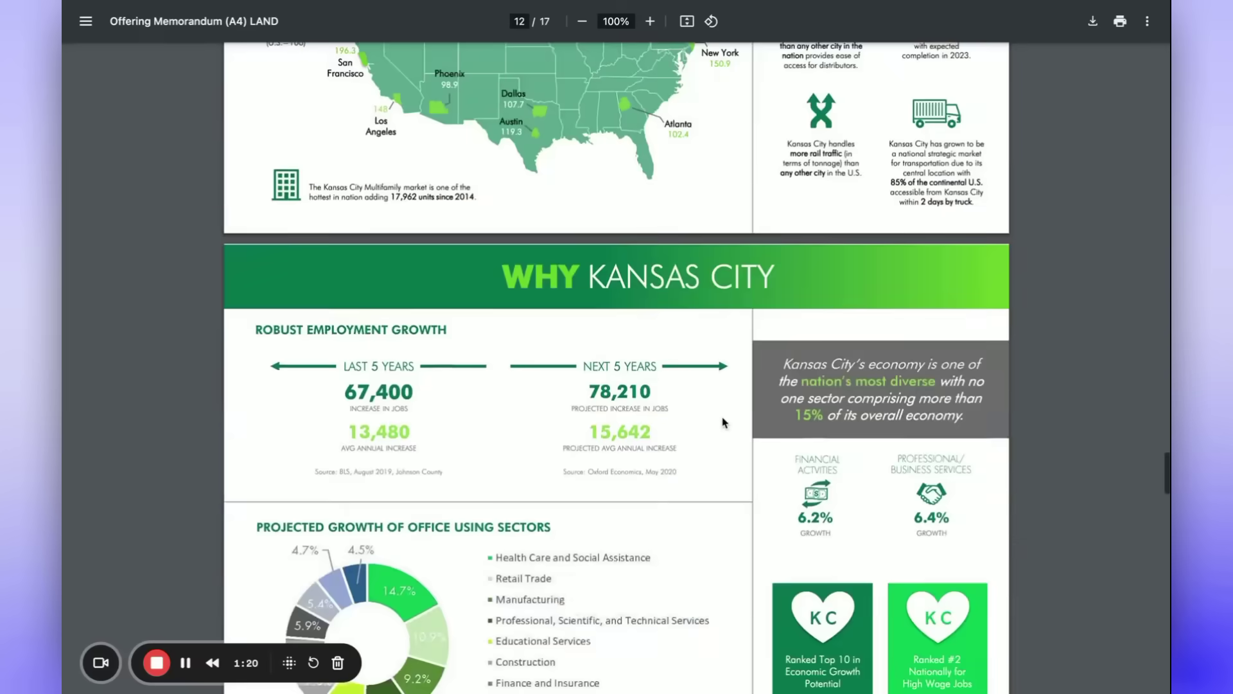
{"action": "scroll", "coordinate": [722, 419], "scroll_direction": "up", "scroll_amount": 20}
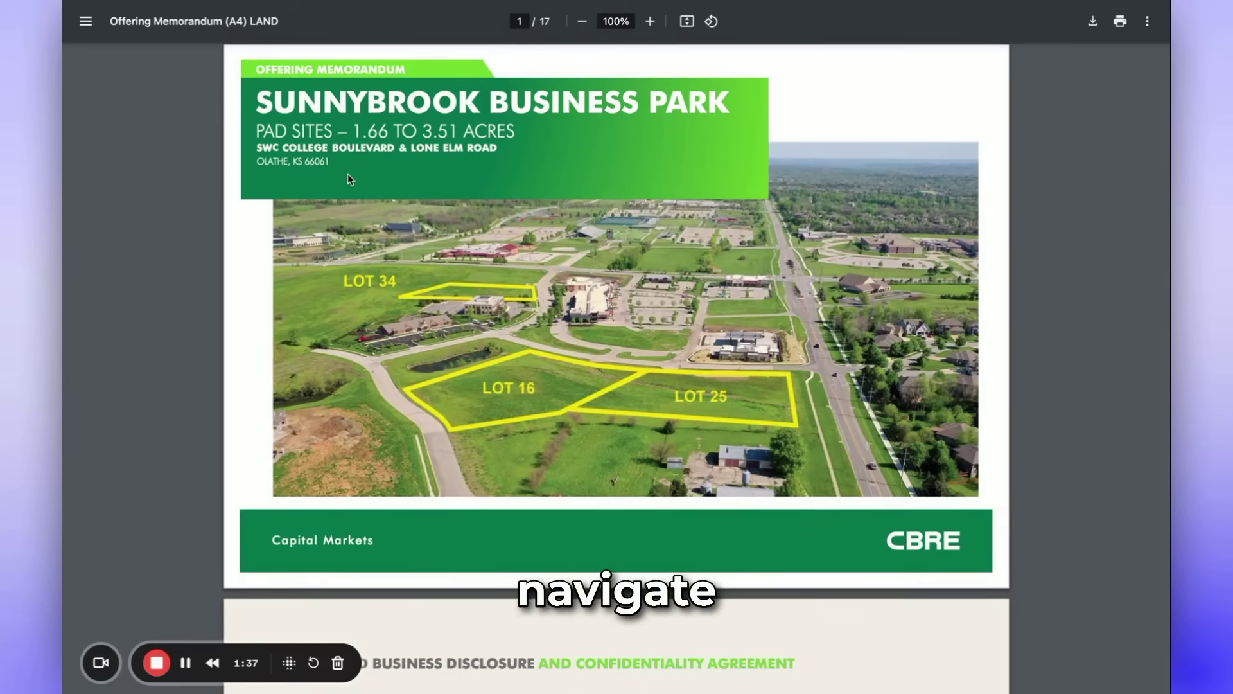
Step: Back in Docsumo, start a custom document type named 'offering memorandum'
{"action": "mouse_move", "coordinate": [62, 116]}
{"action": "left_click", "coordinate": [145, 193]}
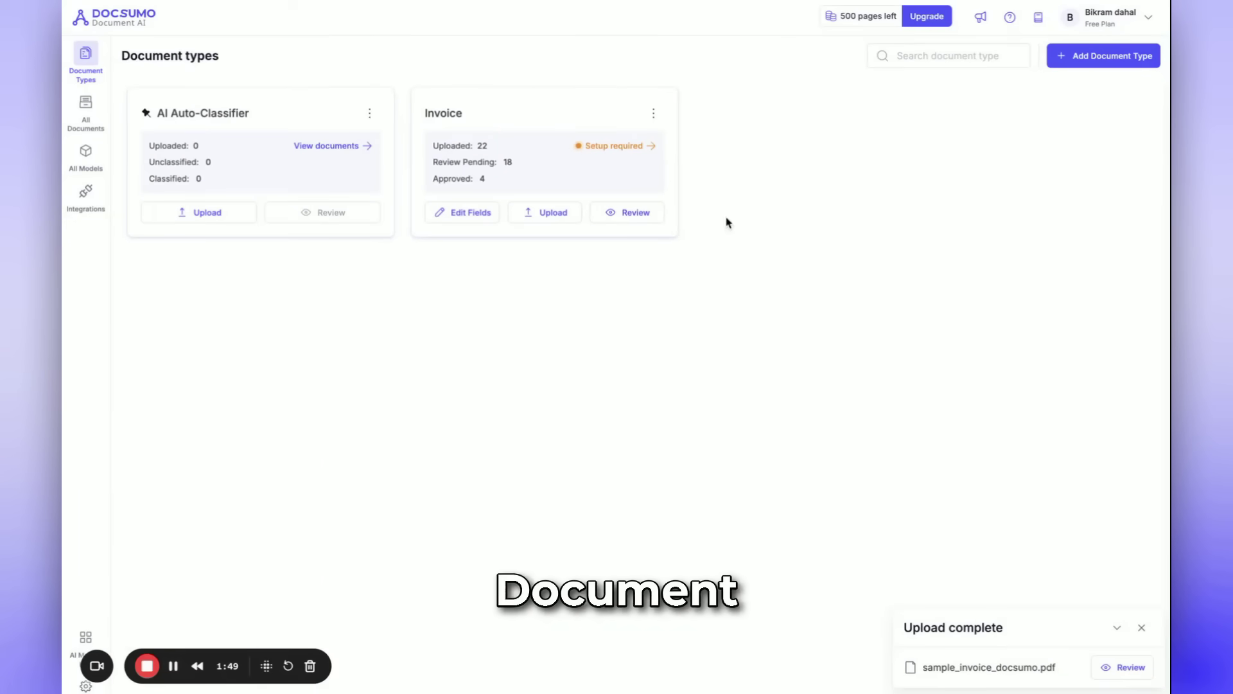
{"action": "left_click", "coordinate": [1089, 56]}
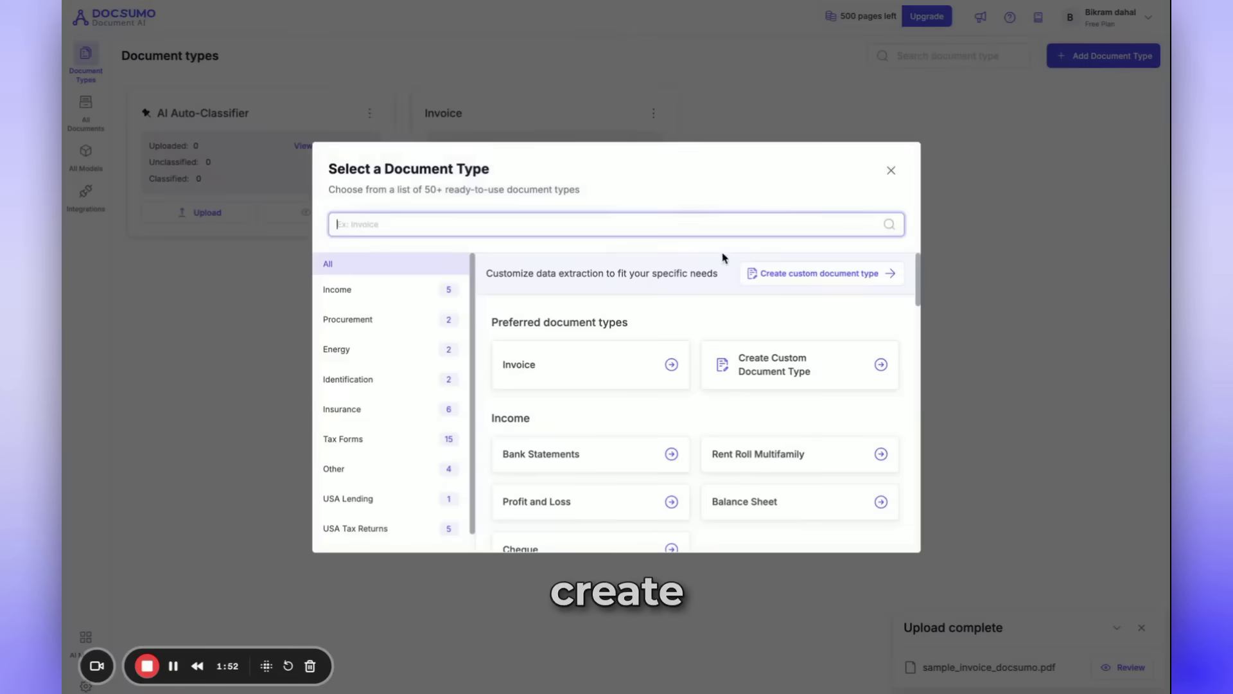
{"action": "left_click", "coordinate": [787, 273]}
{"action": "left_click", "coordinate": [609, 271]}
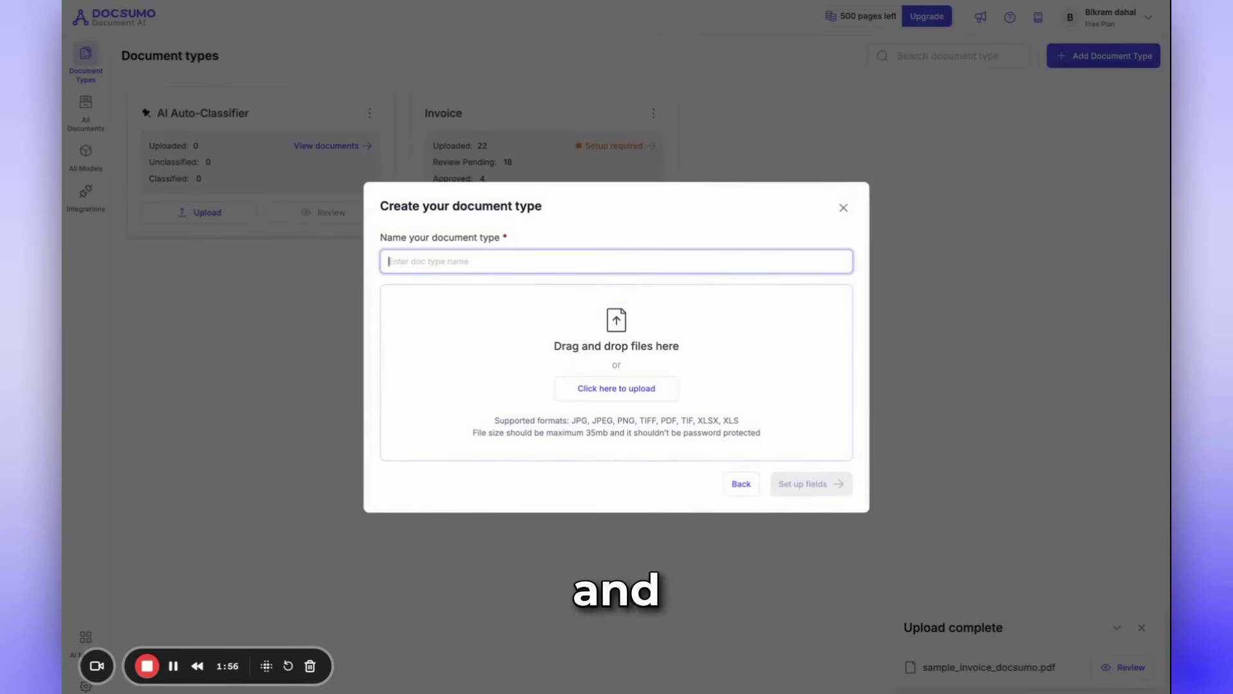
{"action": "type", "text": "offering memorandum"}
Step: Attach Buildout_Offering_Memorandum.pdf from Downloads/OM as the sample file and continue to field setup
{"action": "left_click", "coordinate": [628, 390]}
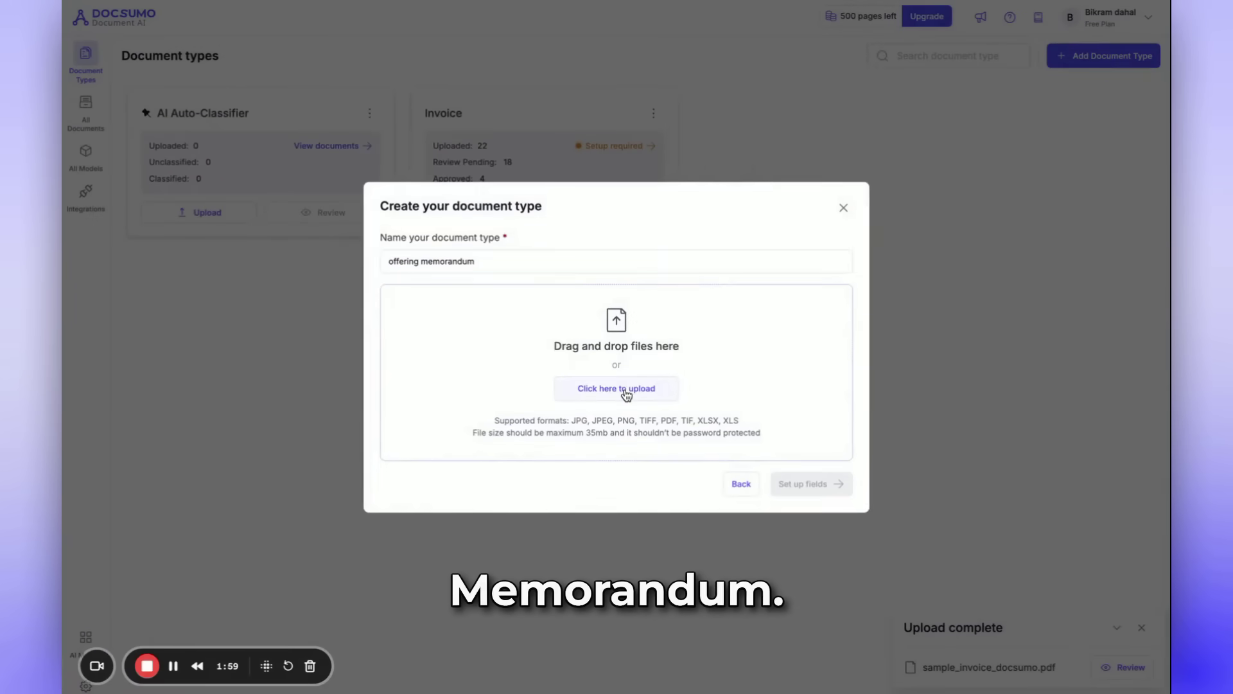
{"action": "left_click", "coordinate": [280, 278]}
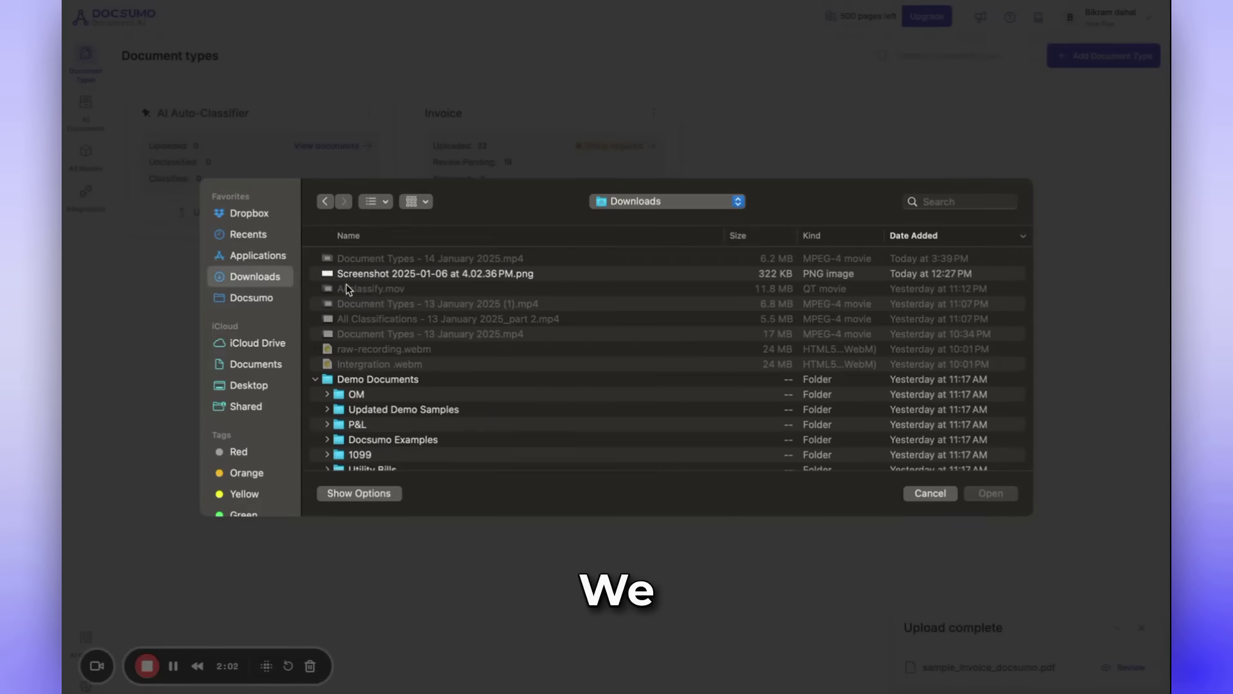
{"action": "left_click", "coordinate": [347, 393]}
{"action": "left_click", "coordinate": [327, 394]}
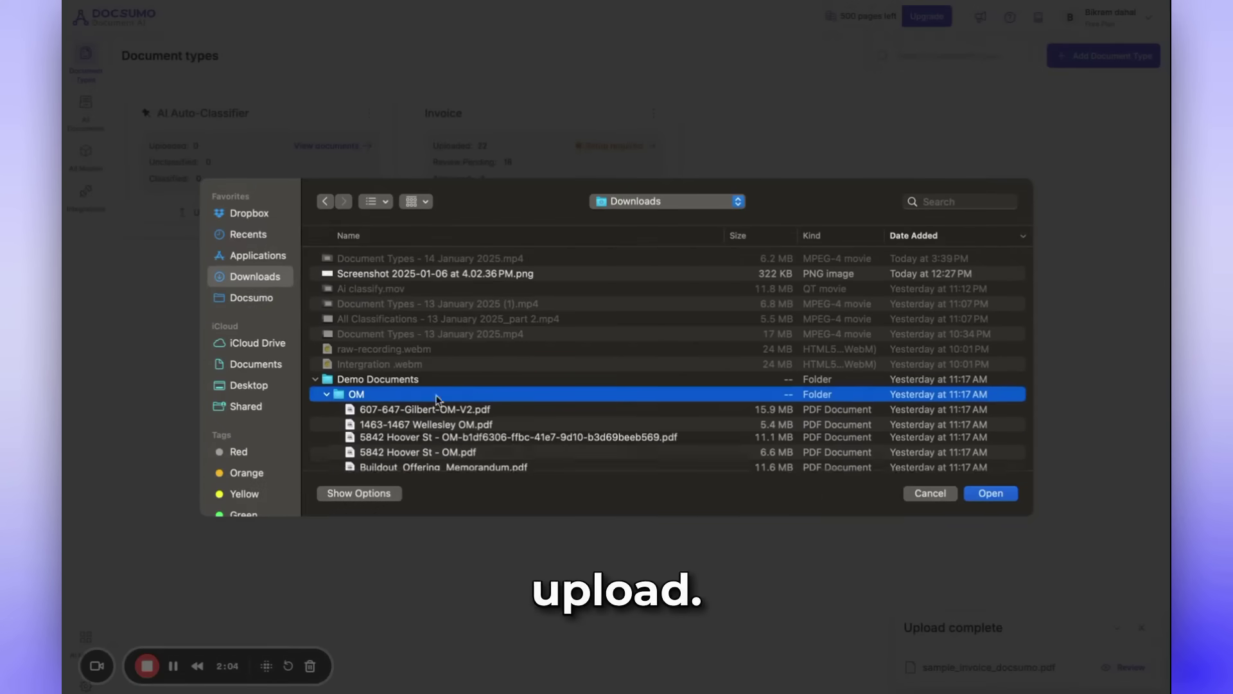
{"action": "scroll", "coordinate": [420, 434], "scroll_direction": "down", "scroll_amount": 1}
{"action": "left_click", "coordinate": [424, 433]}
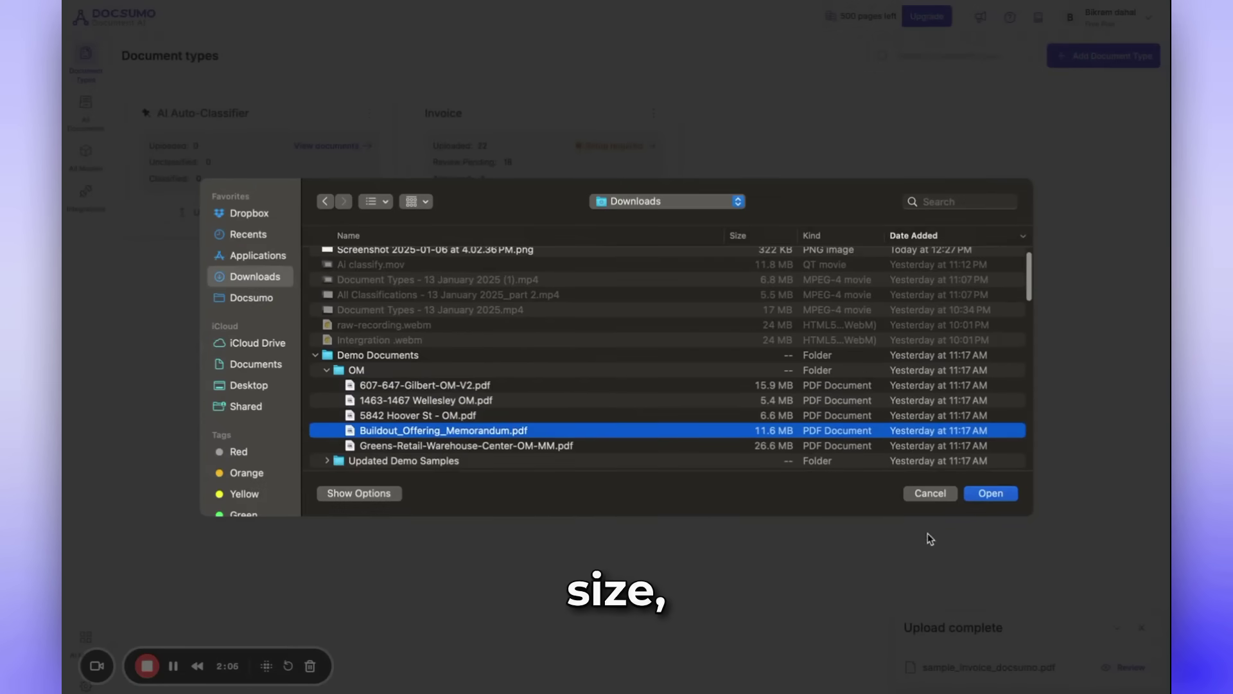
{"action": "left_click", "coordinate": [993, 493]}
{"action": "left_click", "coordinate": [806, 497]}
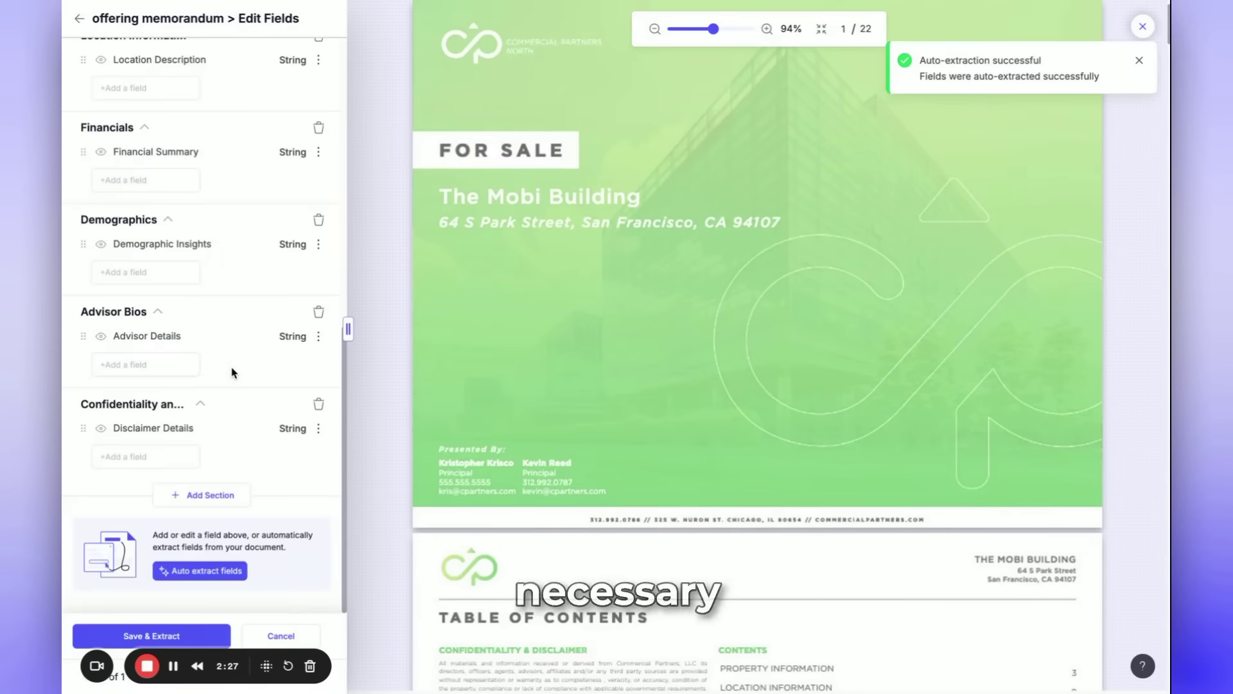
Step: Review the extracted fields and change Demographic Insights to a Table field
{"action": "scroll", "coordinate": [232, 347], "scroll_direction": "up", "scroll_amount": 10}
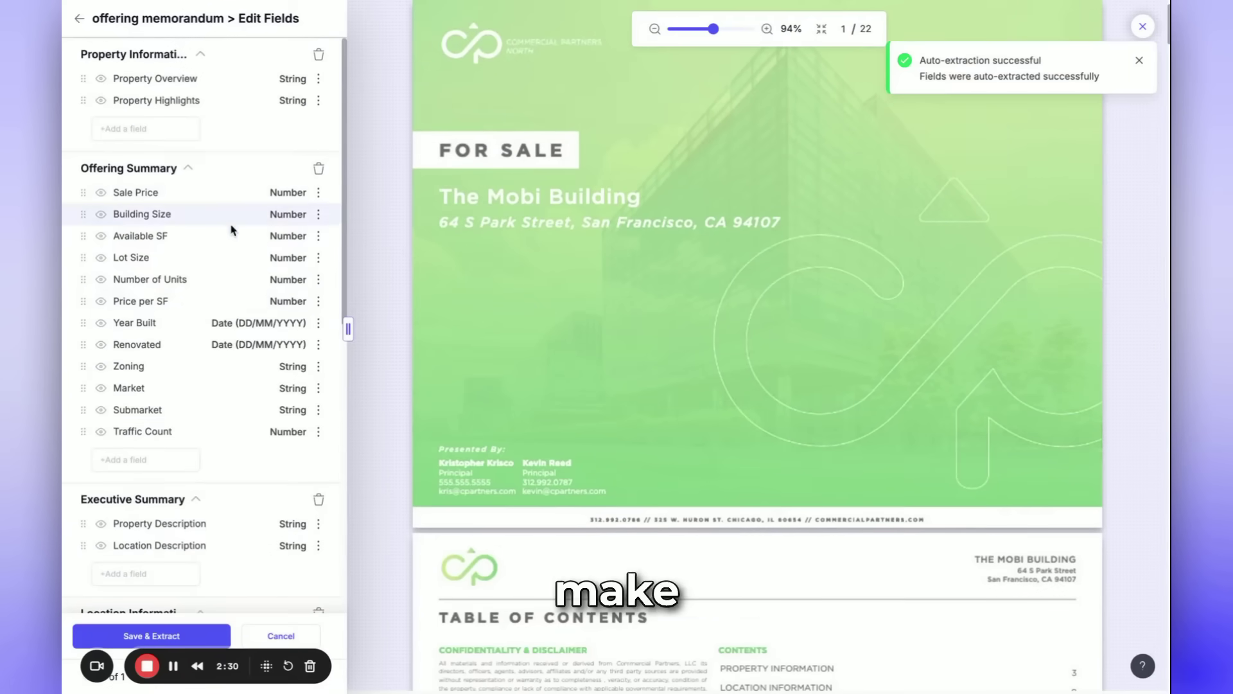
{"action": "scroll", "coordinate": [193, 407], "scroll_direction": "down", "scroll_amount": 10}
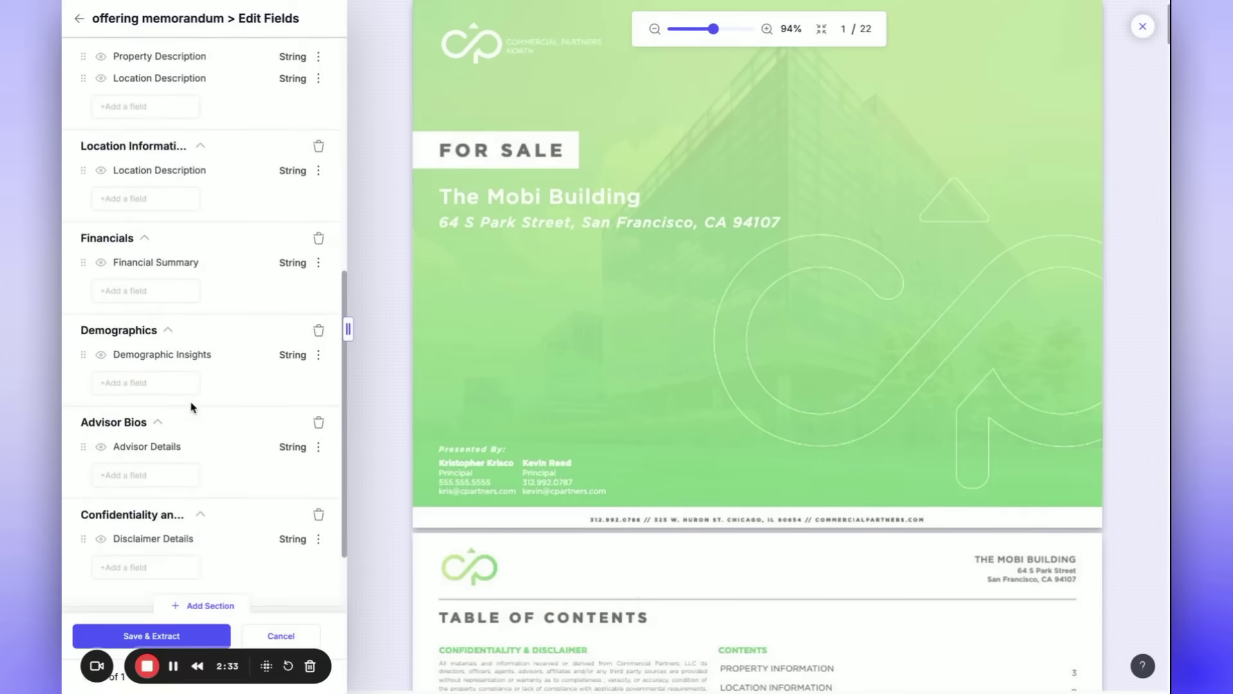
{"action": "scroll", "coordinate": [192, 407], "scroll_direction": "up", "scroll_amount": 10}
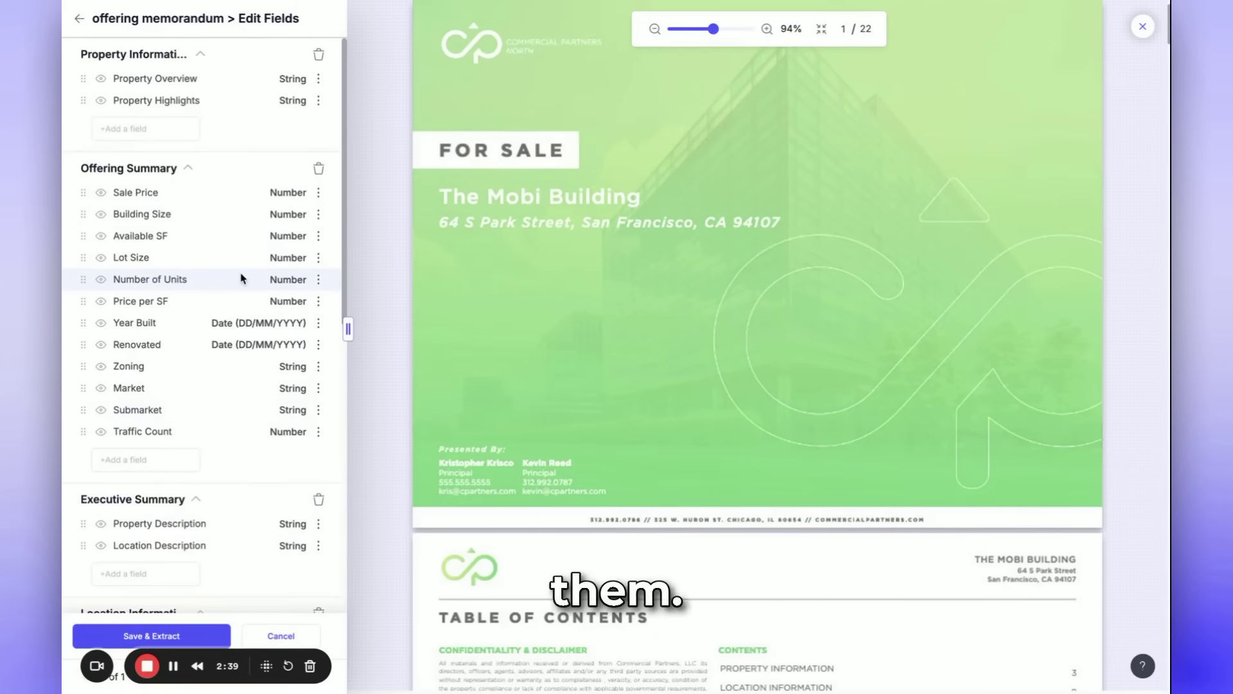
{"action": "scroll", "coordinate": [234, 498], "scroll_direction": "down", "scroll_amount": 7}
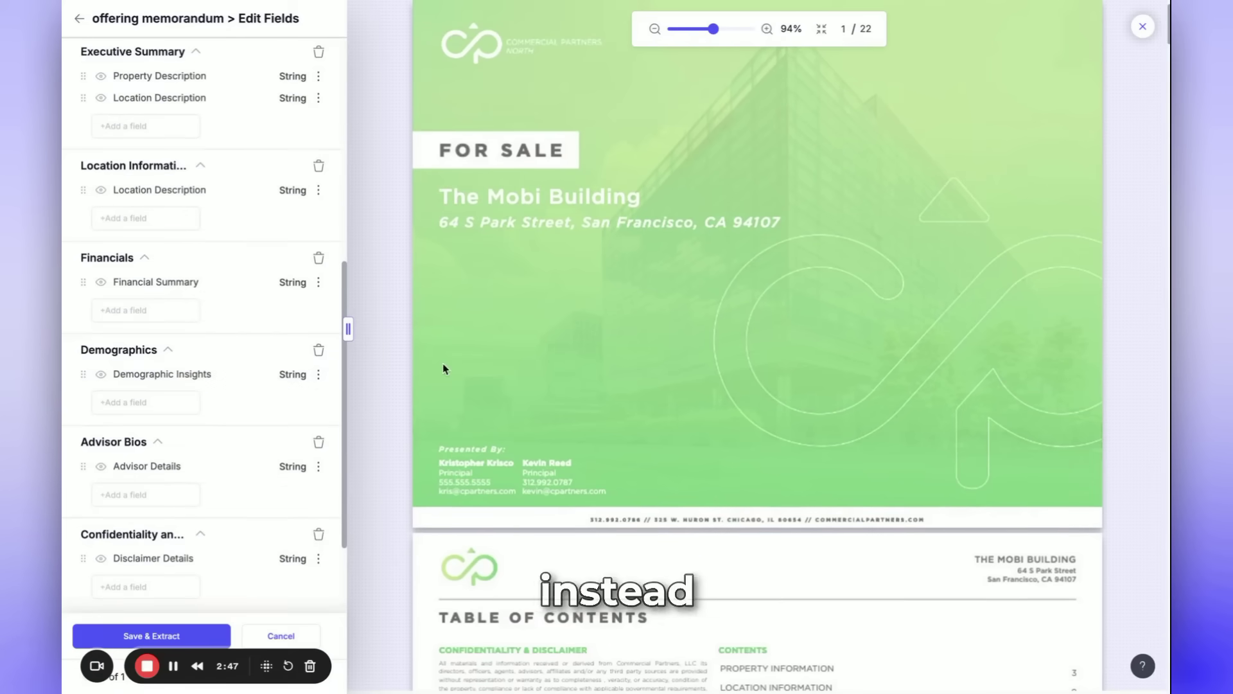
{"action": "scroll", "coordinate": [699, 361], "scroll_direction": "down", "scroll_amount": 20}
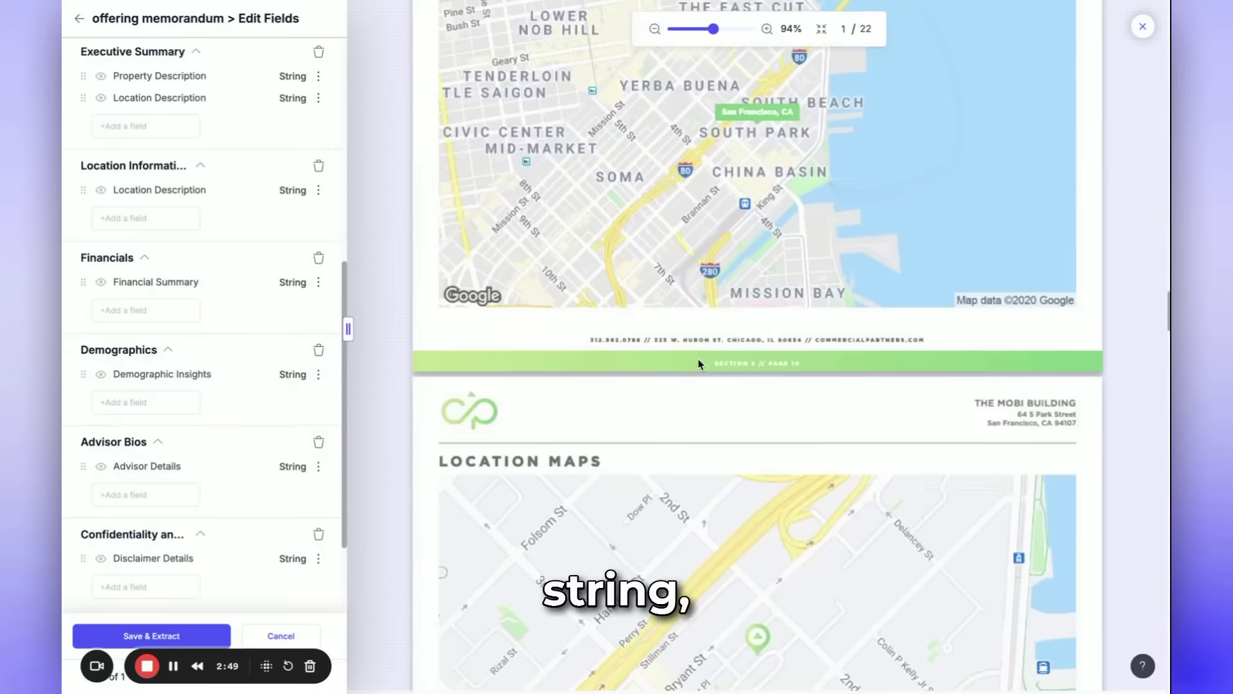
{"action": "scroll", "coordinate": [699, 364], "scroll_direction": "down", "scroll_amount": 15}
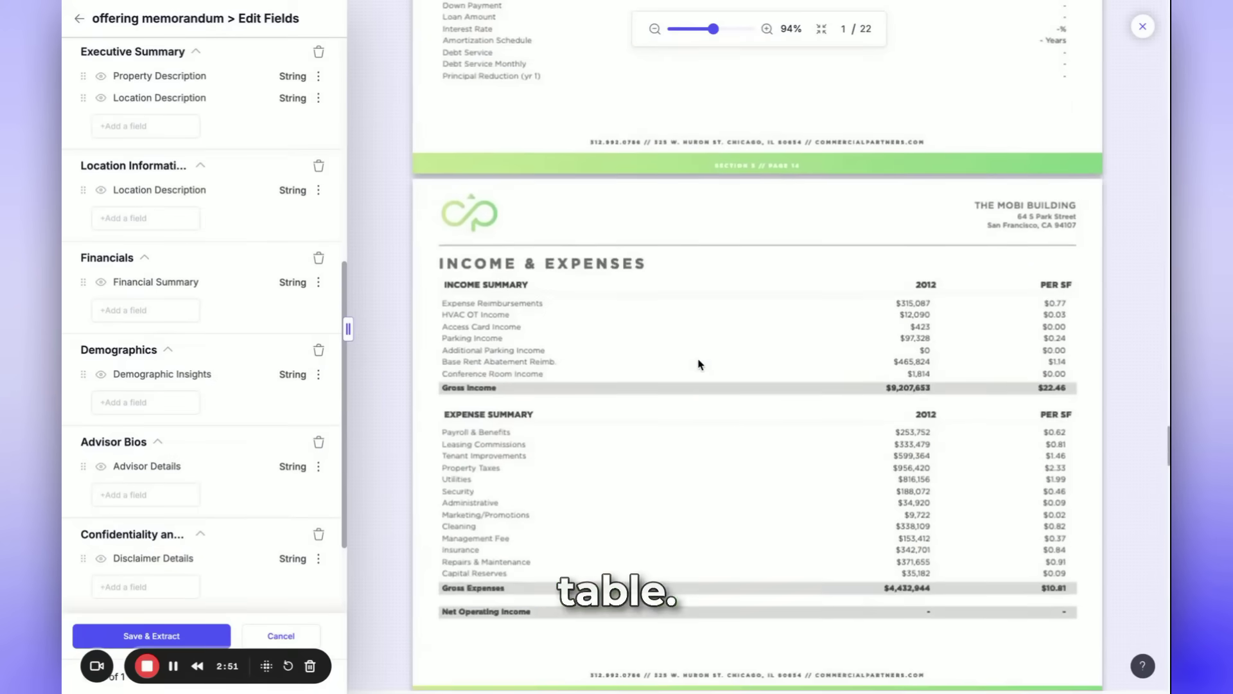
{"action": "scroll", "coordinate": [699, 364], "scroll_direction": "down", "scroll_amount": 10}
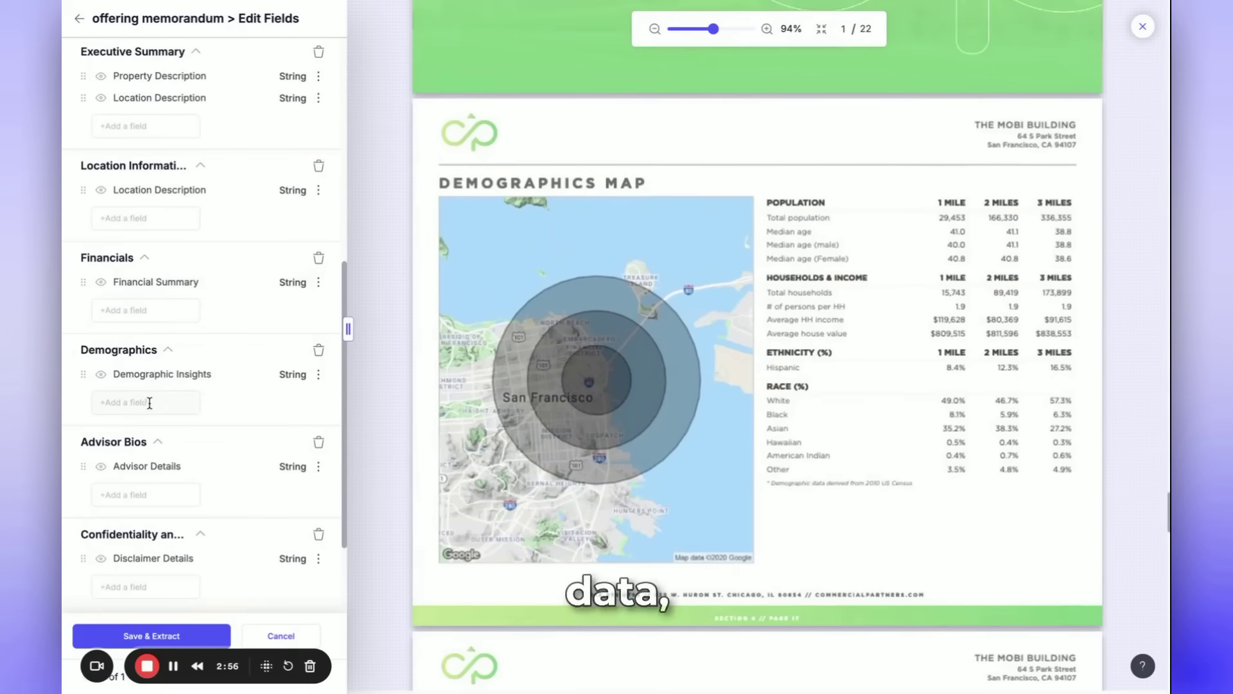
{"action": "left_click", "coordinate": [292, 374]}
{"action": "scroll", "coordinate": [218, 462], "scroll_direction": "down", "scroll_amount": 2}
{"action": "left_click", "coordinate": [199, 446]}
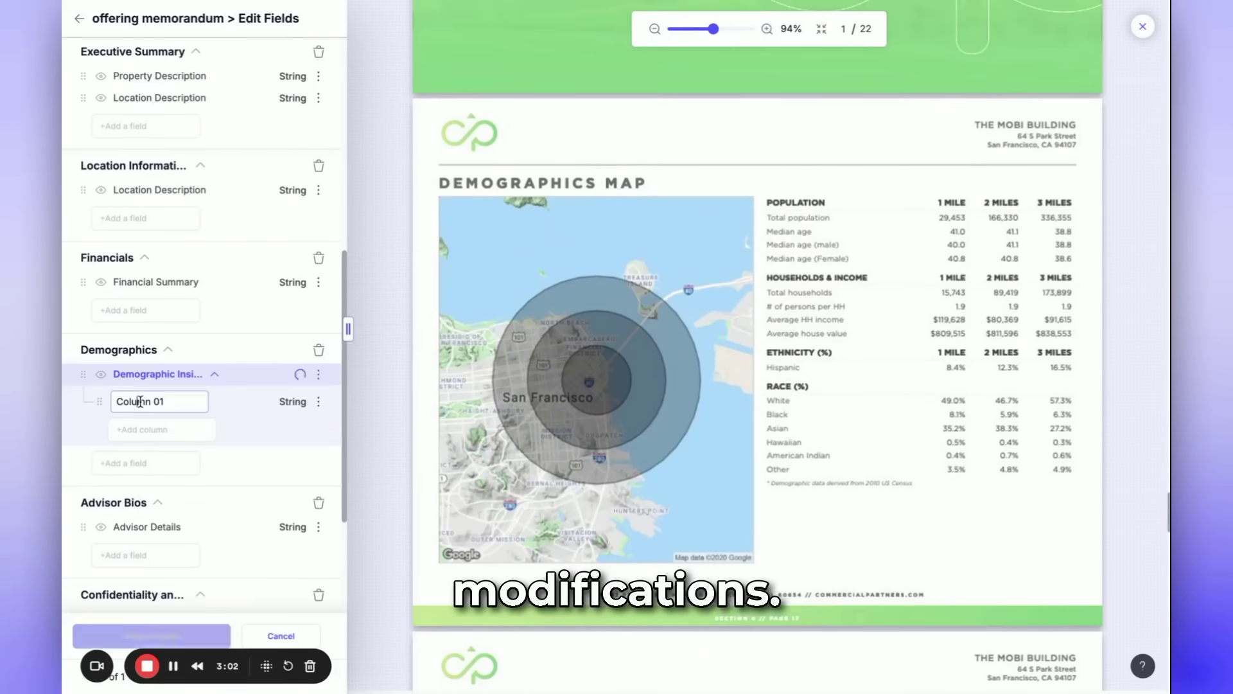
Step: Rename Column 01 to Detail and add One Mile, Two mile and Three Mile columns
{"action": "triple_click", "coordinate": [140, 402]}
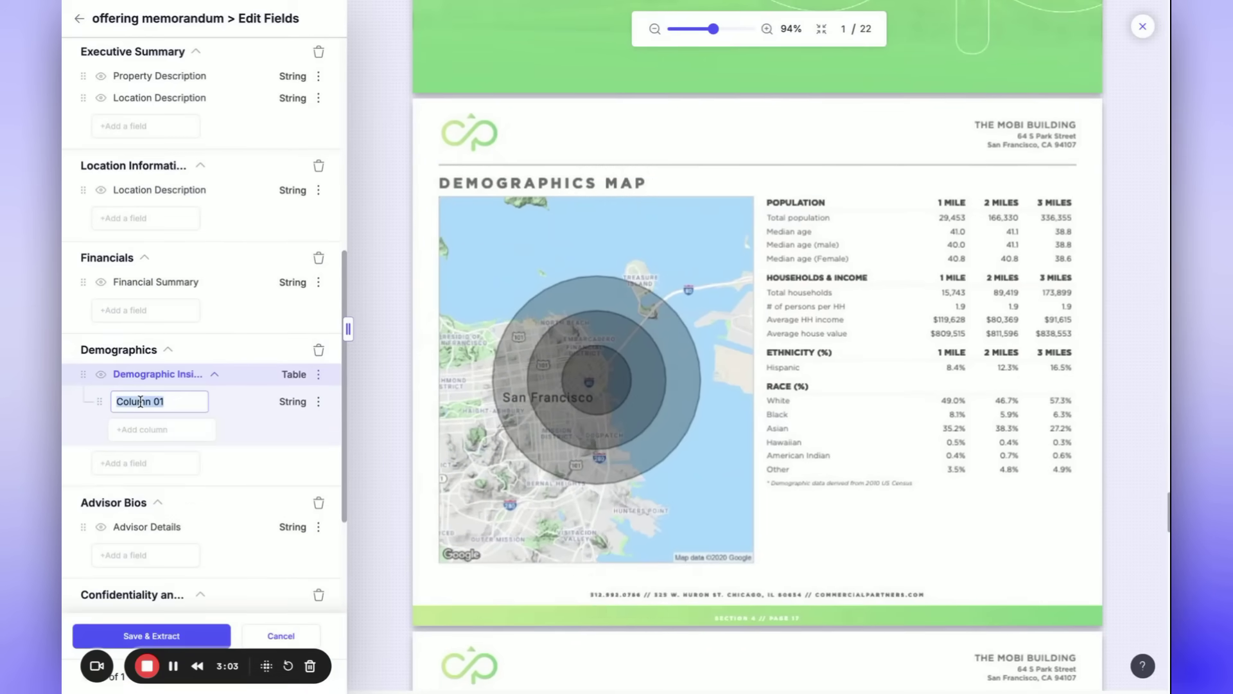
{"action": "key", "text": "BackSpace"}
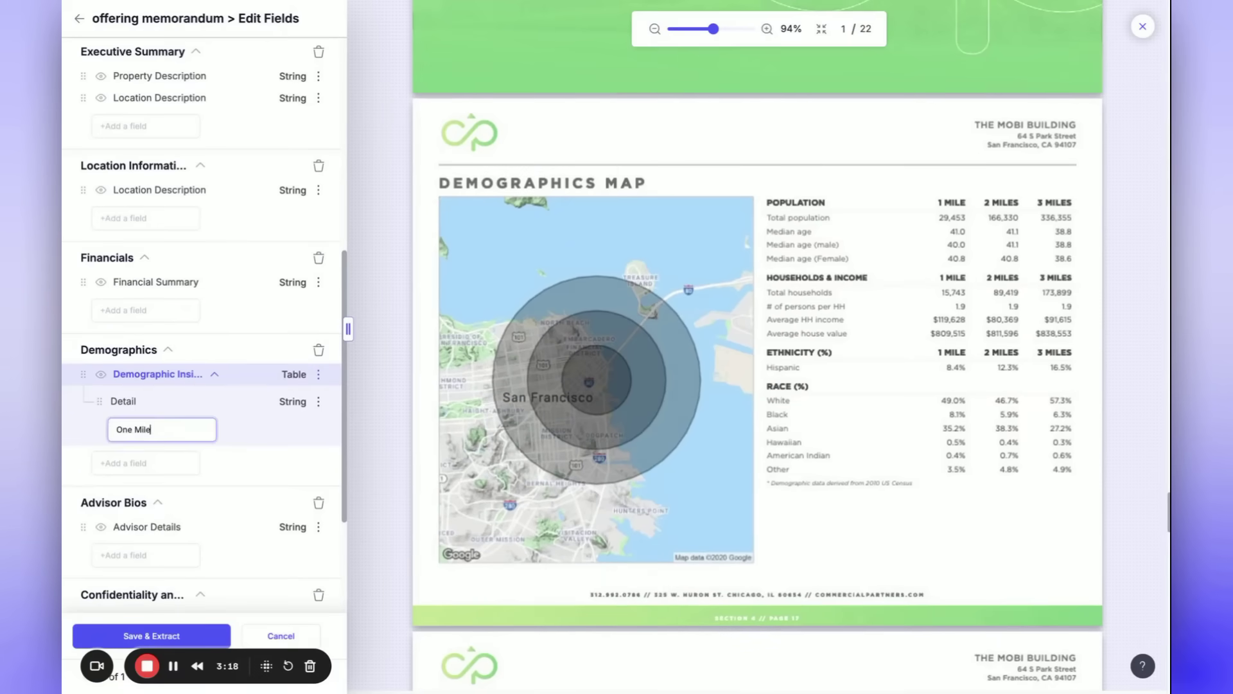
{"action": "key", "text": "Return"}
{"action": "type", "text": "Two mile"}
{"action": "key", "text": "Return"}
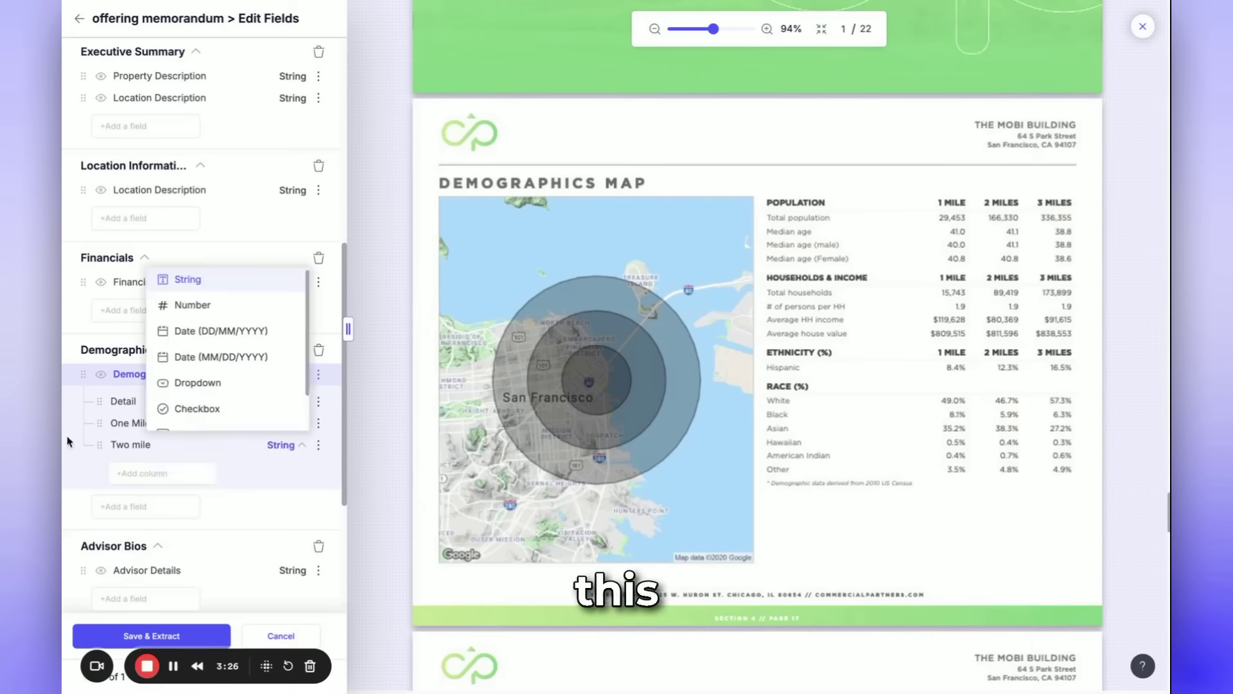
{"action": "key", "text": "Return"}
{"action": "type", "text": "Three"}
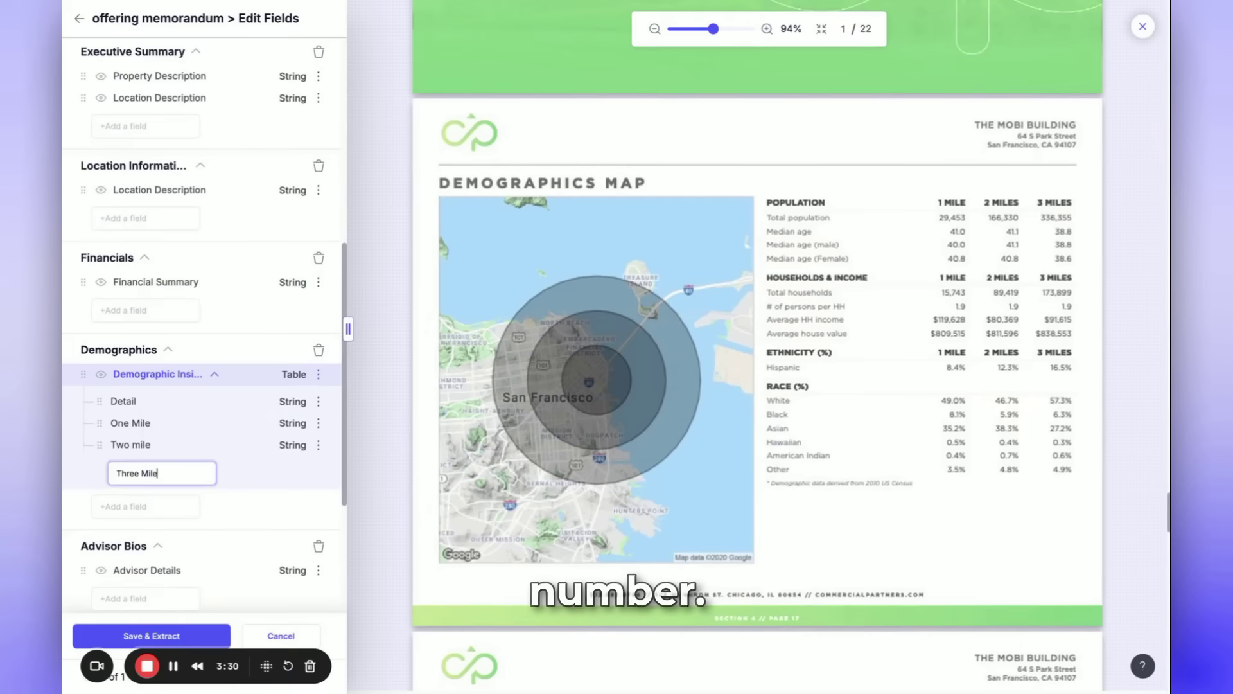
{"action": "type", "text": " Mile"}
{"action": "key", "text": "Return"}
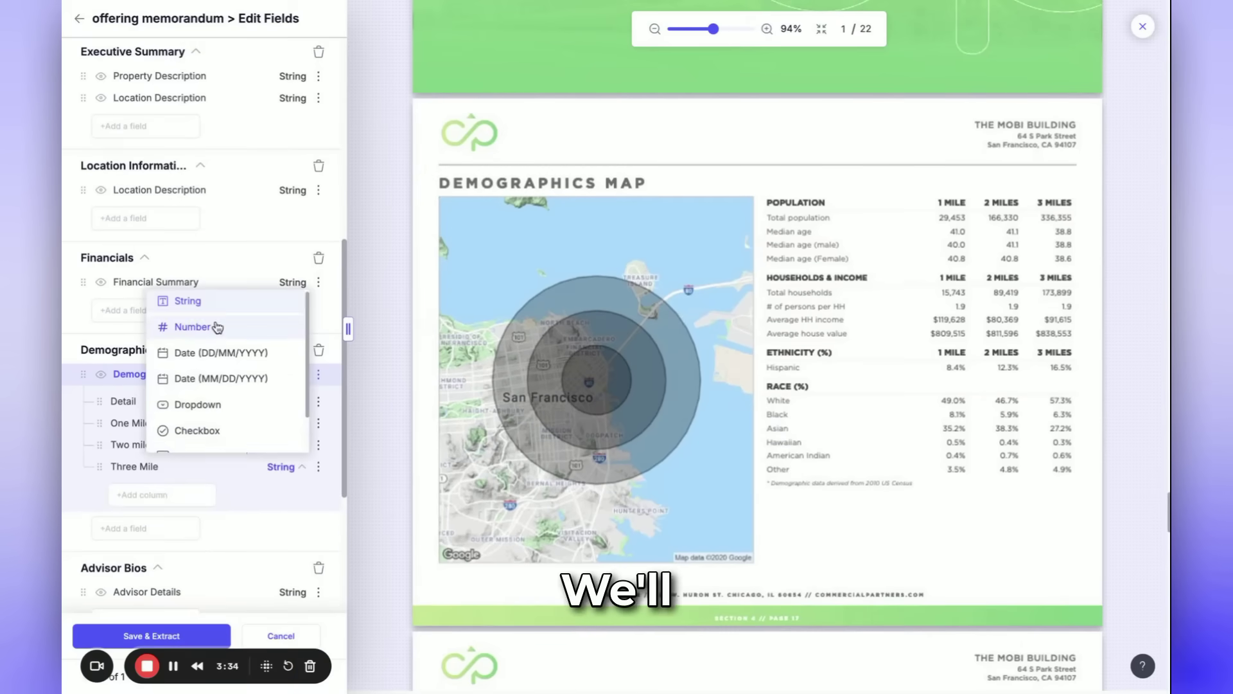
Step: Set the mile columns to Number type and save the fields with Save & Extract
{"action": "left_click", "coordinate": [275, 327]}
{"action": "left_click", "coordinate": [293, 445]}
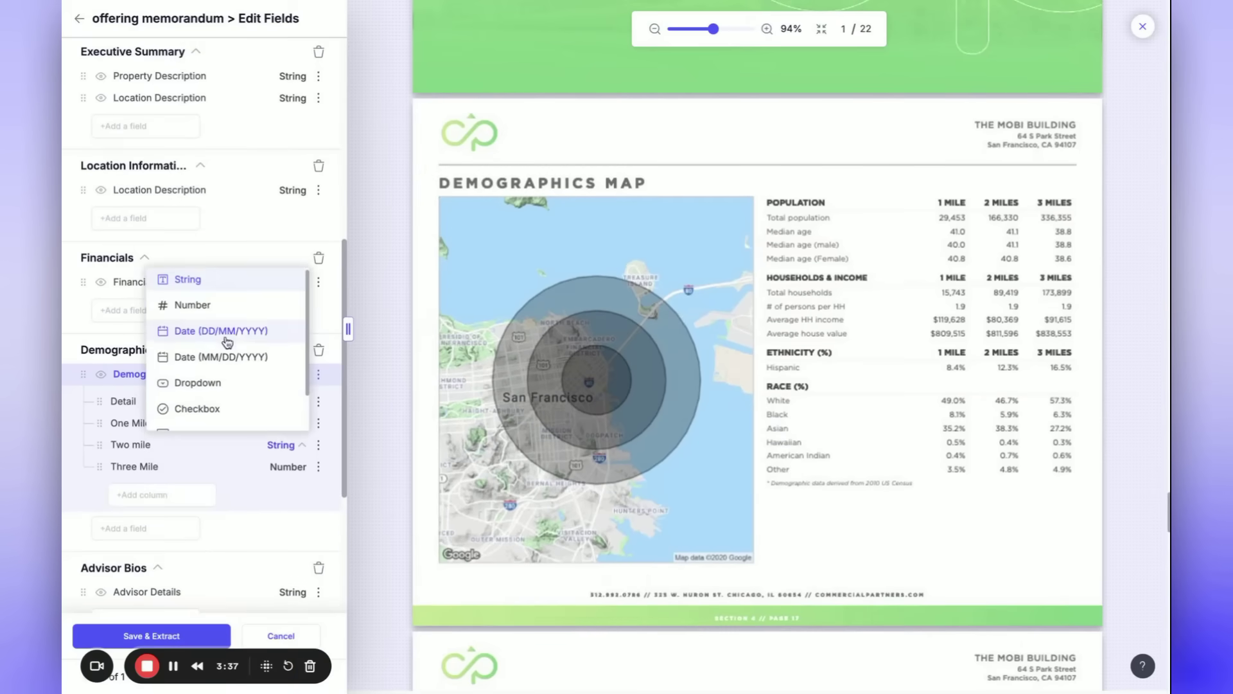
{"action": "left_click", "coordinate": [275, 304]}
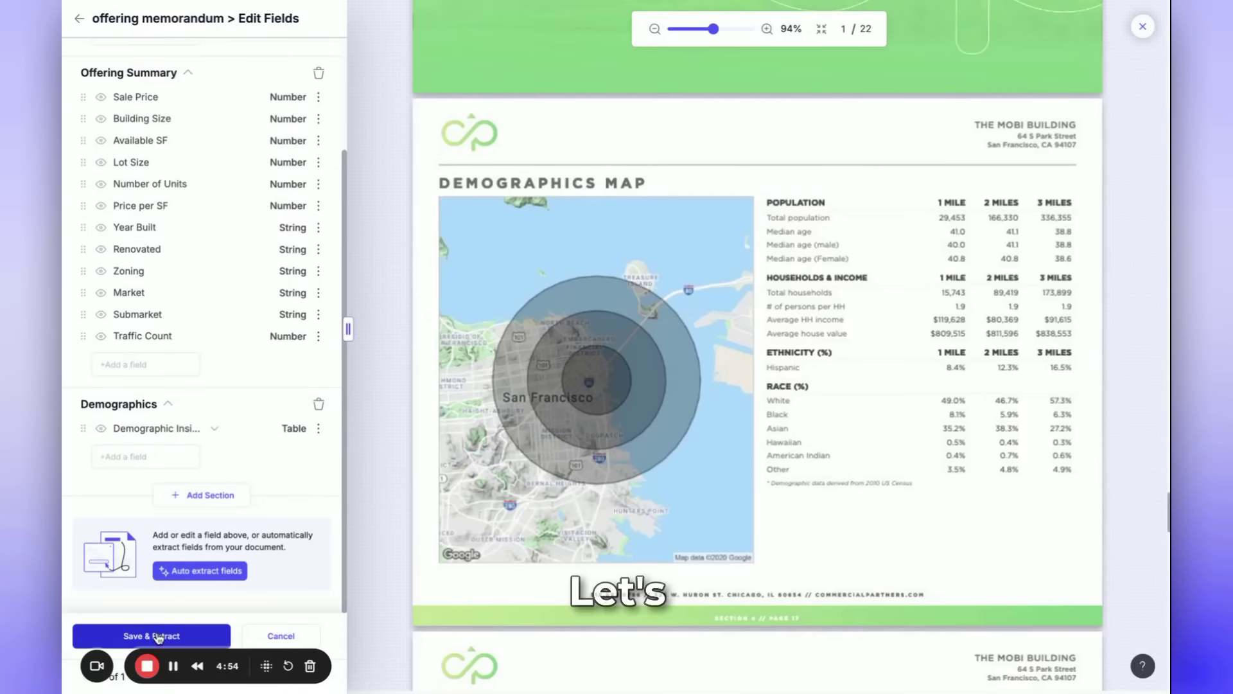
{"action": "left_click", "coordinate": [214, 432]}
Step: Open Buildout_Offering_Memorandum.pdf and check its extracted Property Address, Overview and Highlights
{"action": "scroll", "coordinate": [223, 490], "scroll_direction": "down", "scroll_amount": 1}
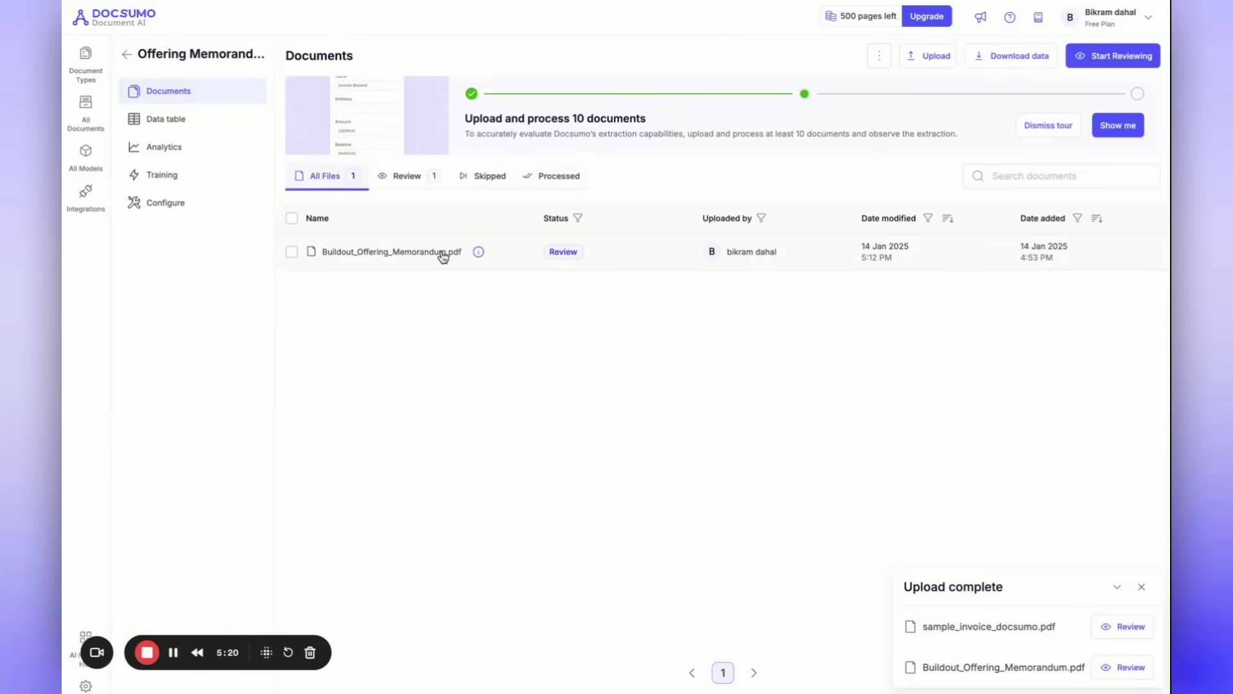
{"action": "left_click", "coordinate": [442, 252]}
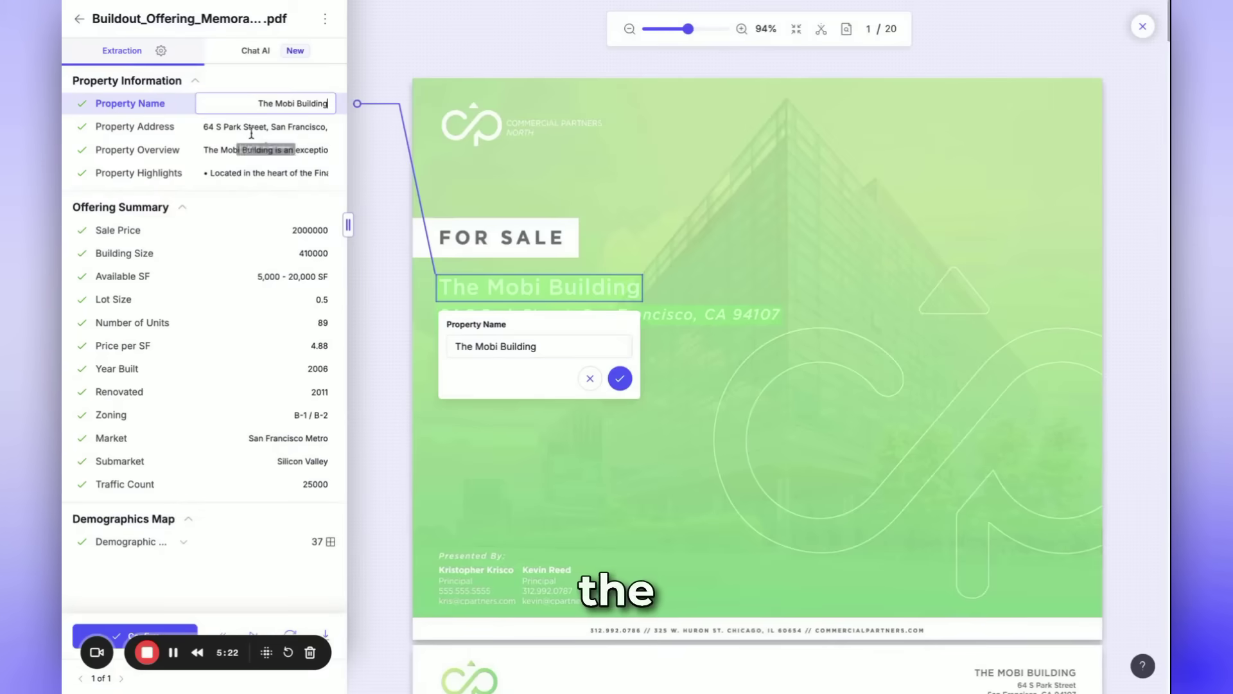
{"action": "left_click", "coordinate": [250, 128]}
{"action": "left_click", "coordinate": [255, 150]}
{"action": "left_click", "coordinate": [260, 172]}
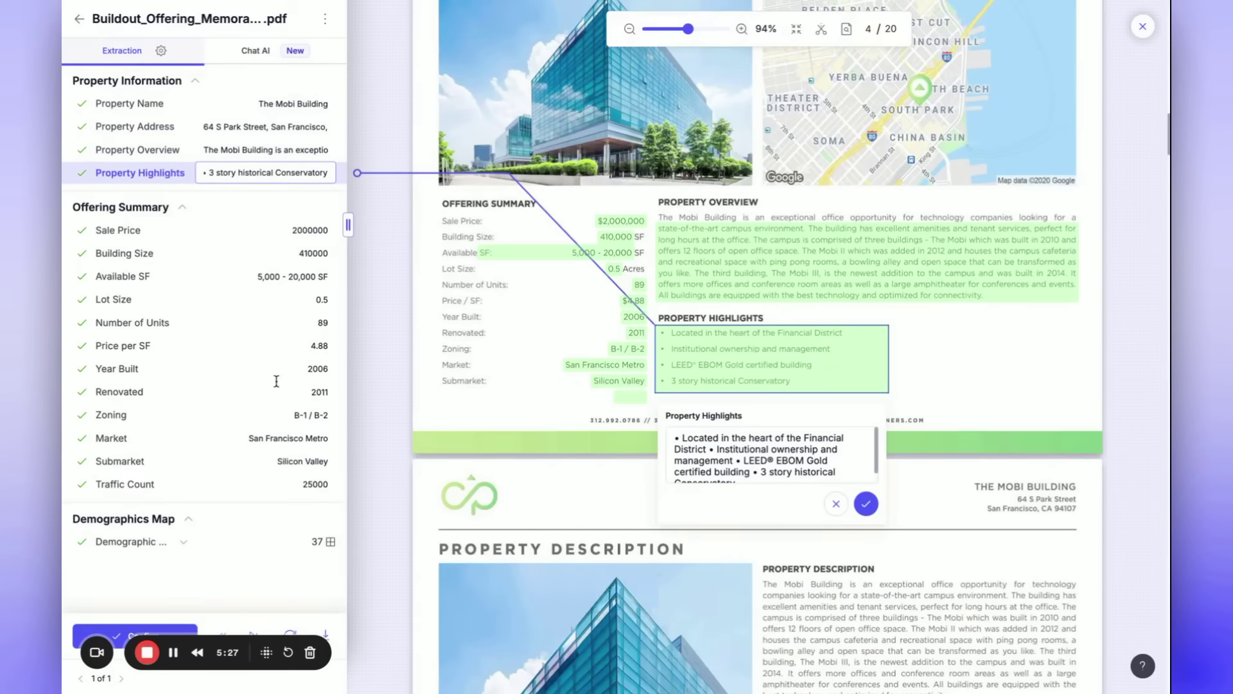
Step: Check the Traffic Count, Market and Submarket values, then expand the Demographic table
{"action": "left_click", "coordinate": [286, 483]}
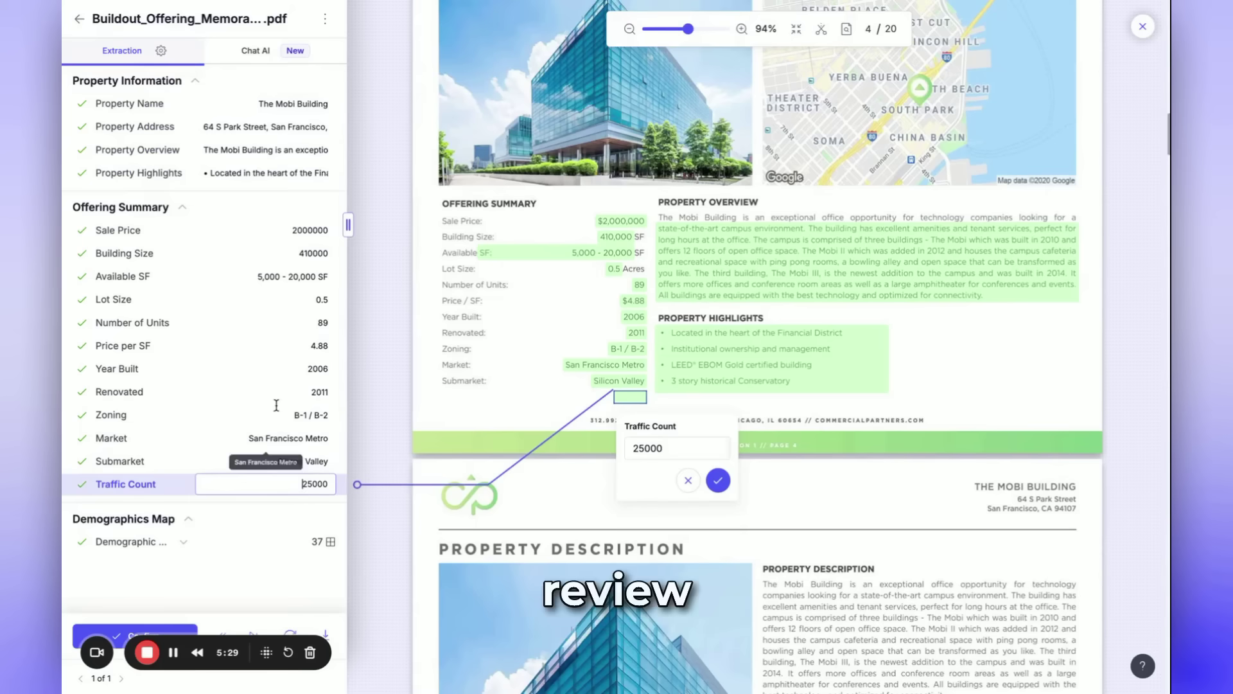
{"action": "left_click", "coordinate": [285, 435]}
{"action": "left_click", "coordinate": [269, 460]}
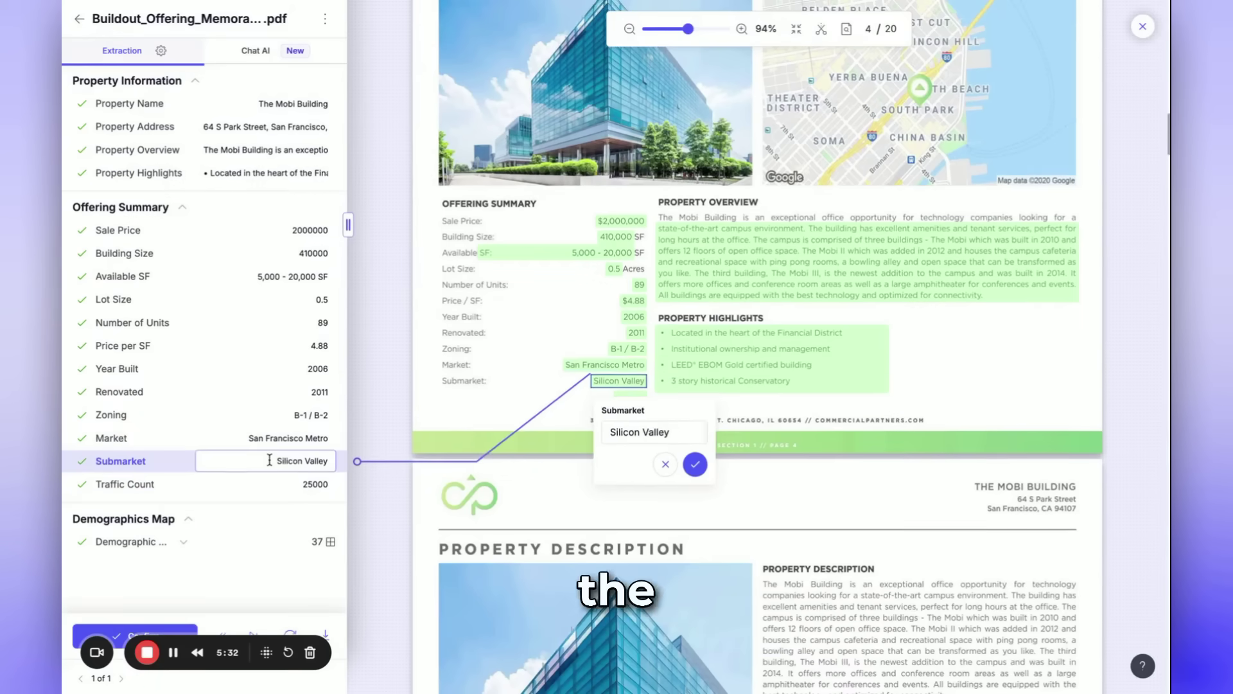
{"action": "left_click", "coordinate": [186, 542]}
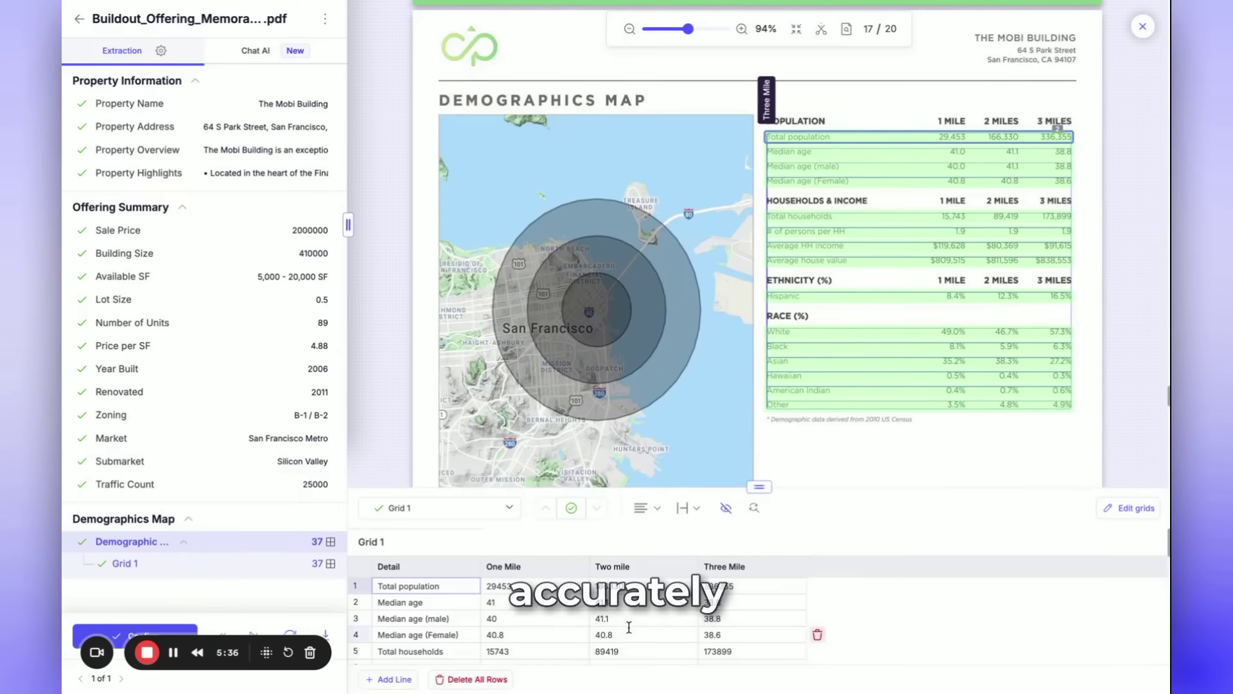
Step: Scroll through the Grid 1 demographics rows and close the review to the Documents list
{"action": "scroll", "coordinate": [629, 627], "scroll_direction": "down", "scroll_amount": 10}
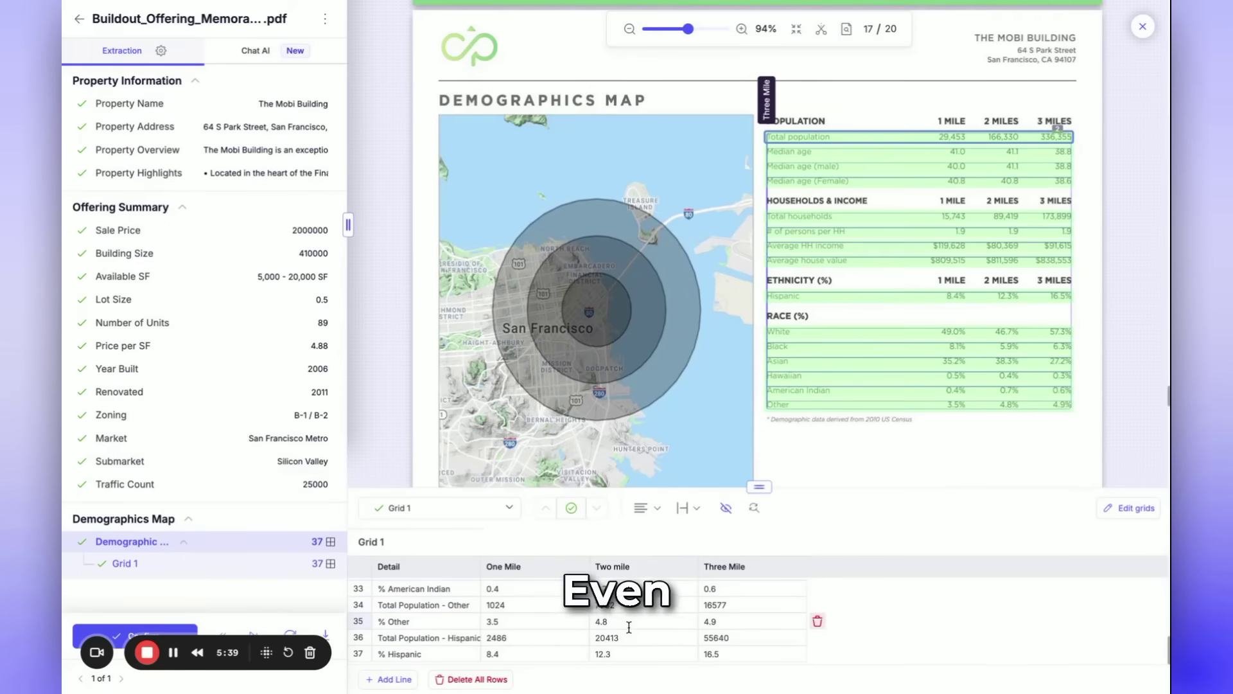
{"action": "scroll", "coordinate": [628, 626], "scroll_direction": "up", "scroll_amount": 10}
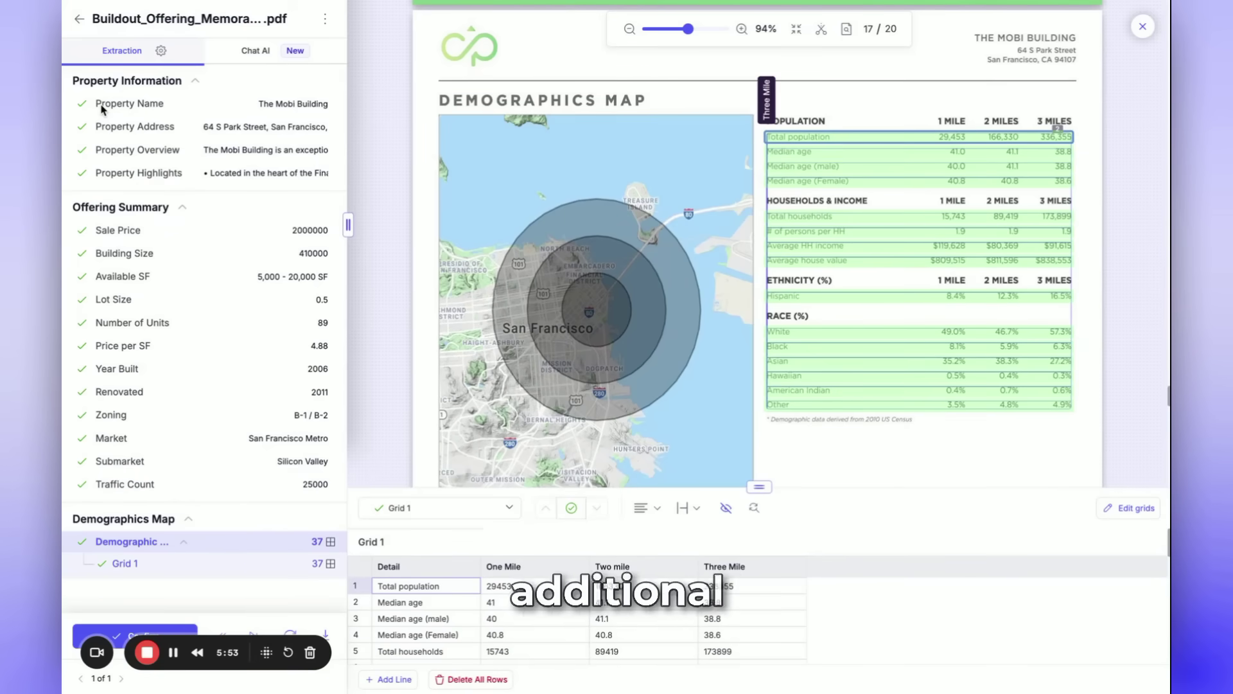
{"action": "left_click", "coordinate": [1143, 27]}
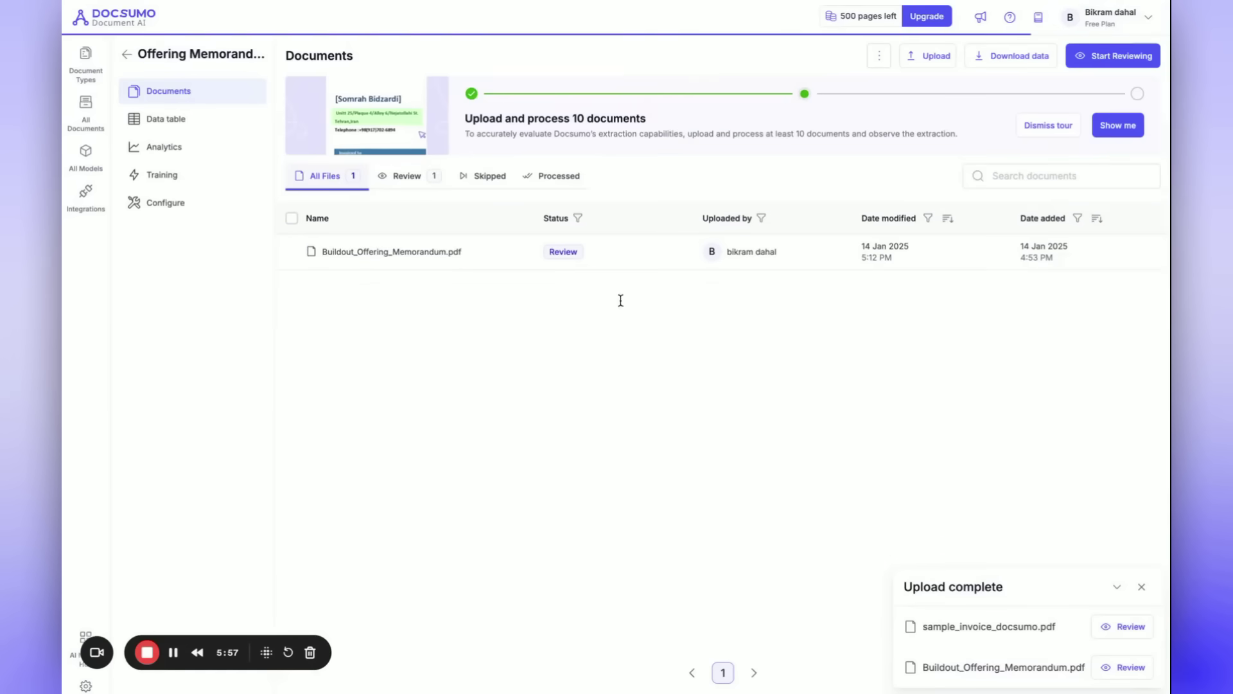
Step: Upload all five PDFs from the OM folder as individual files
{"action": "left_click", "coordinate": [936, 56]}
{"action": "left_click", "coordinate": [928, 86]}
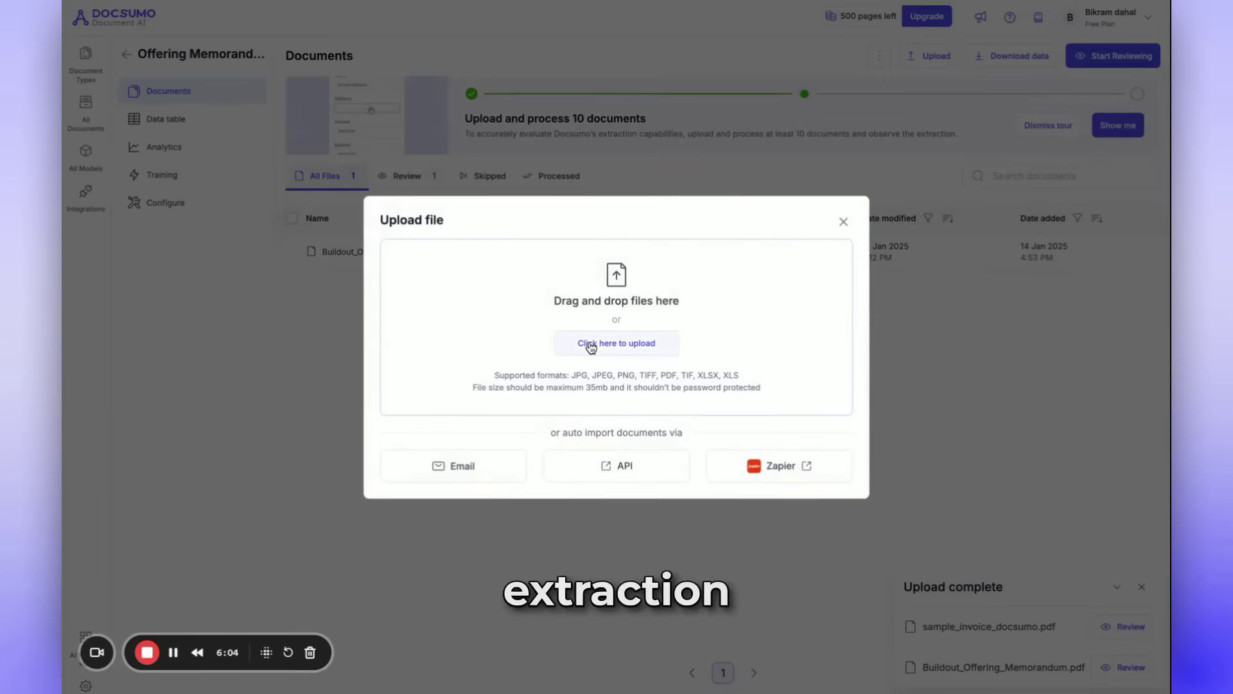
{"action": "left_click", "coordinate": [588, 341]}
{"action": "left_click_drag", "start_coordinate": [414, 349], "coordinate": [404, 152]}
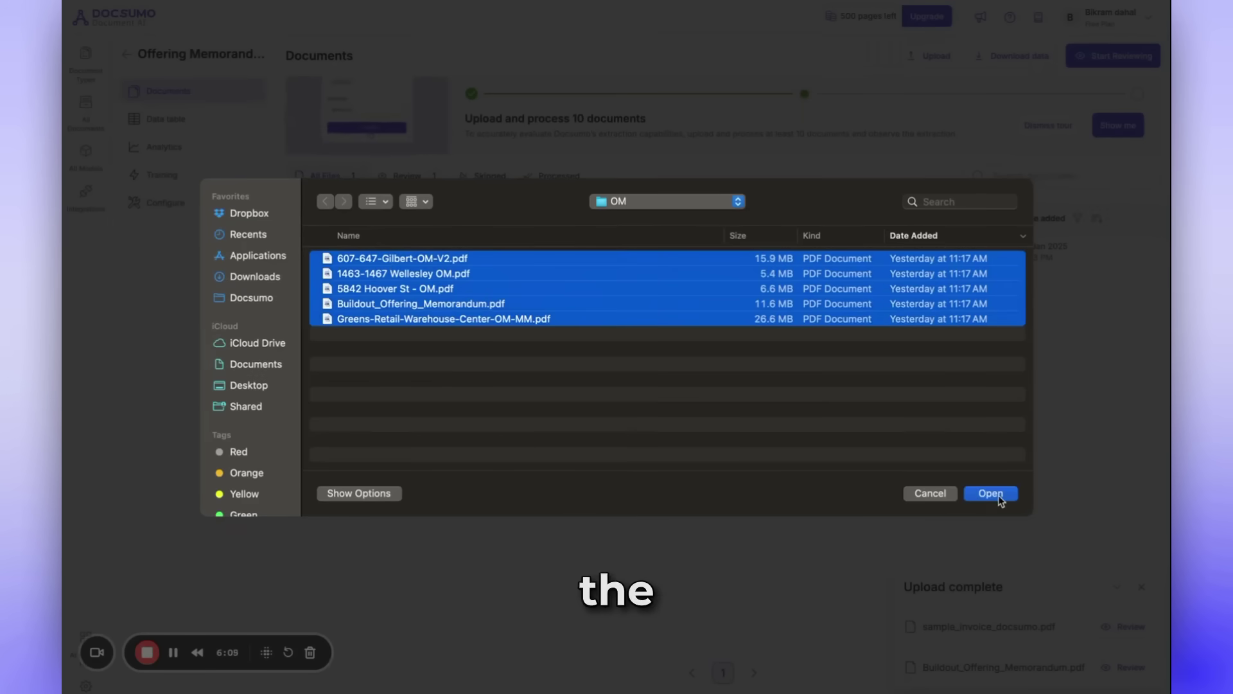
{"action": "left_click", "coordinate": [990, 493]}
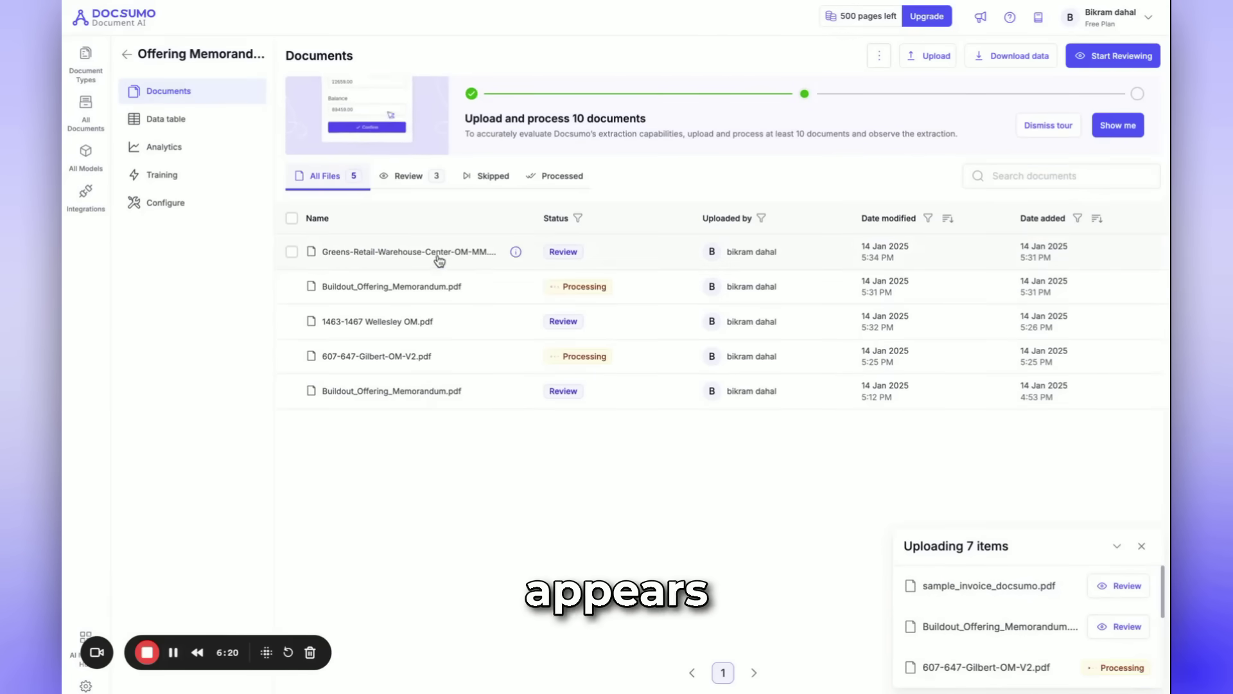
{"action": "left_click", "coordinate": [424, 251]}
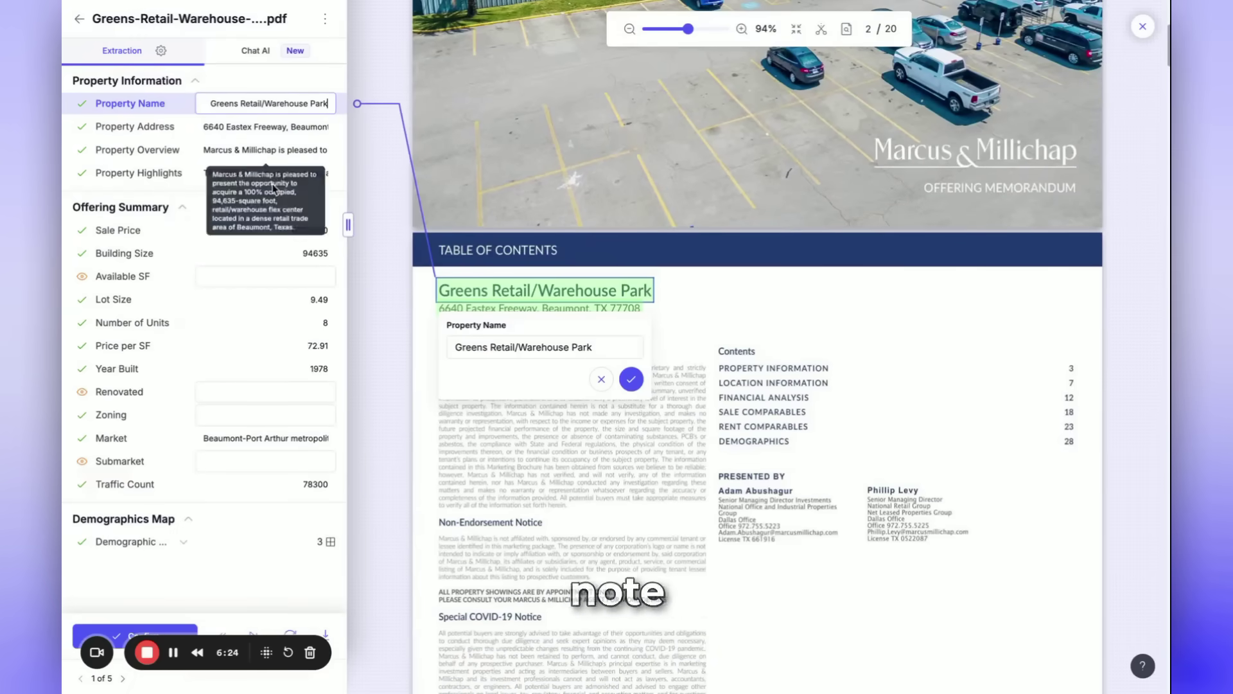
{"action": "left_click", "coordinate": [237, 541]}
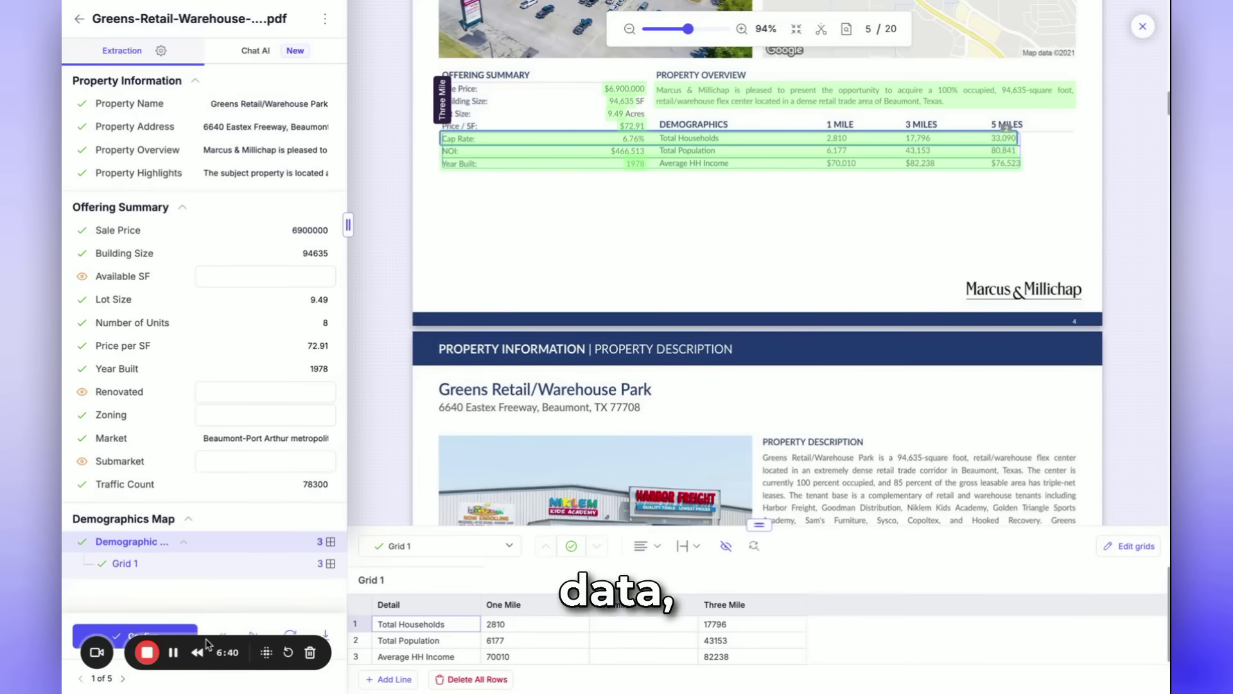
Step: Open 1463-1467 Wellesley OM.pdf and verify its Lot Size of 15523 against the PDF
{"action": "left_click", "coordinate": [1147, 27]}
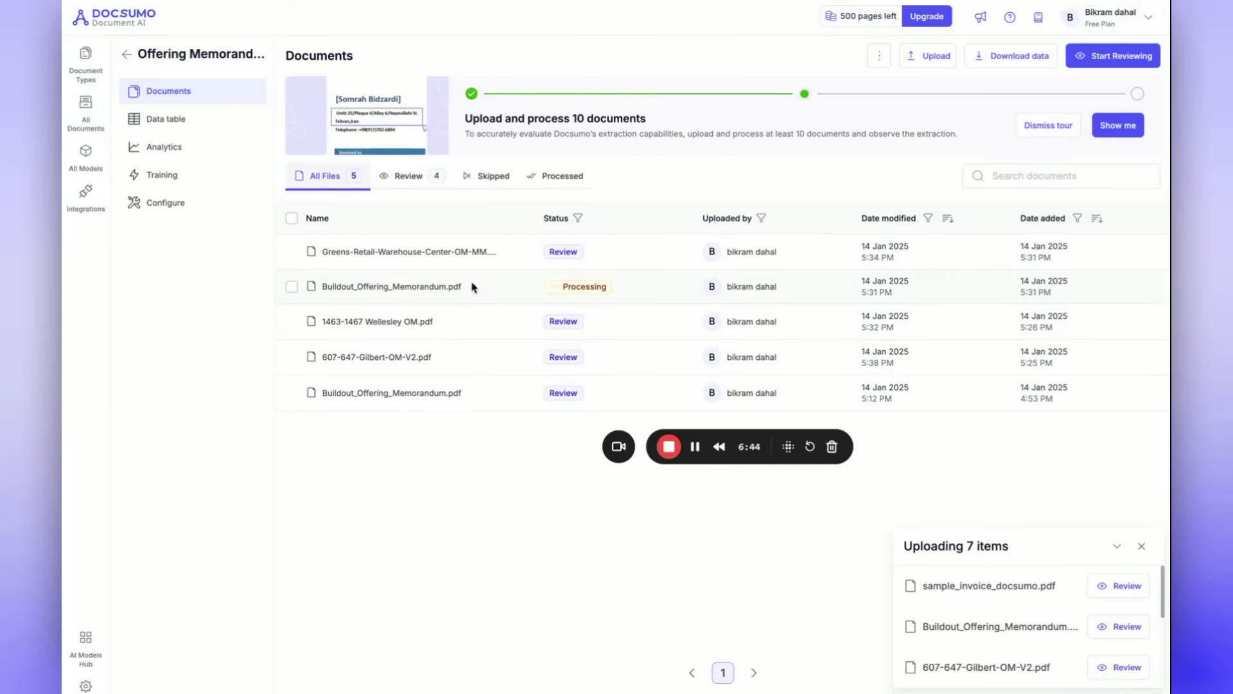
{"action": "left_click", "coordinate": [398, 321]}
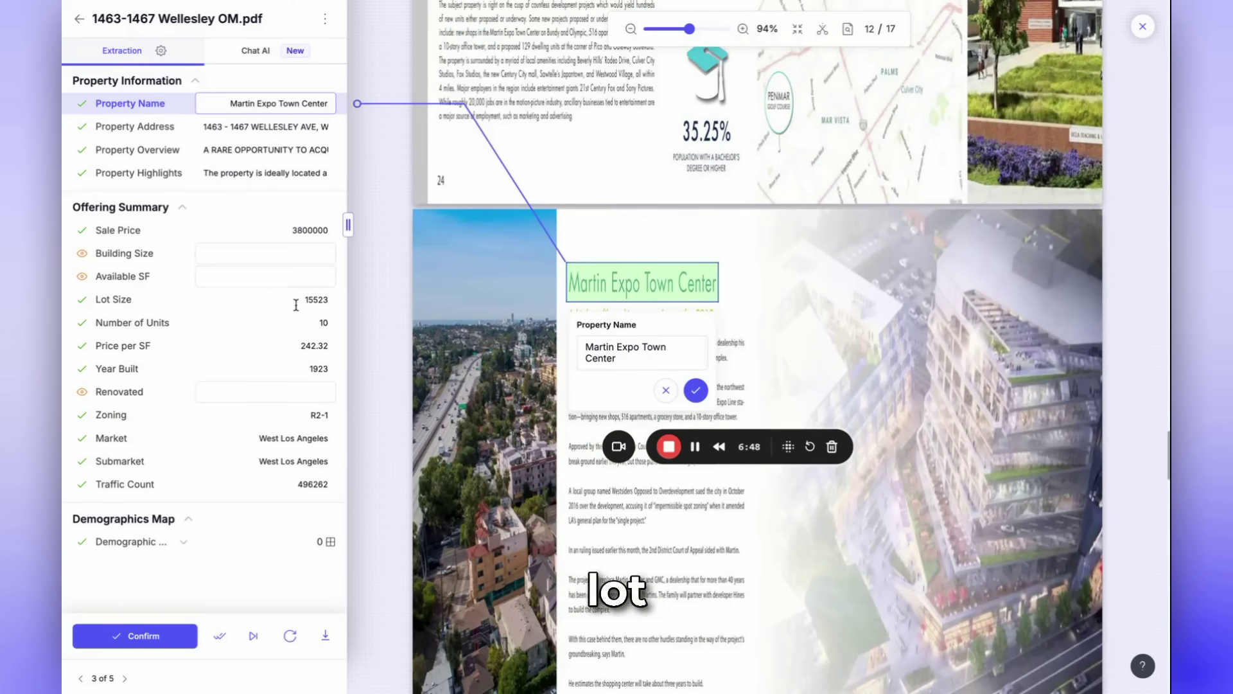
{"action": "left_click", "coordinate": [291, 300]}
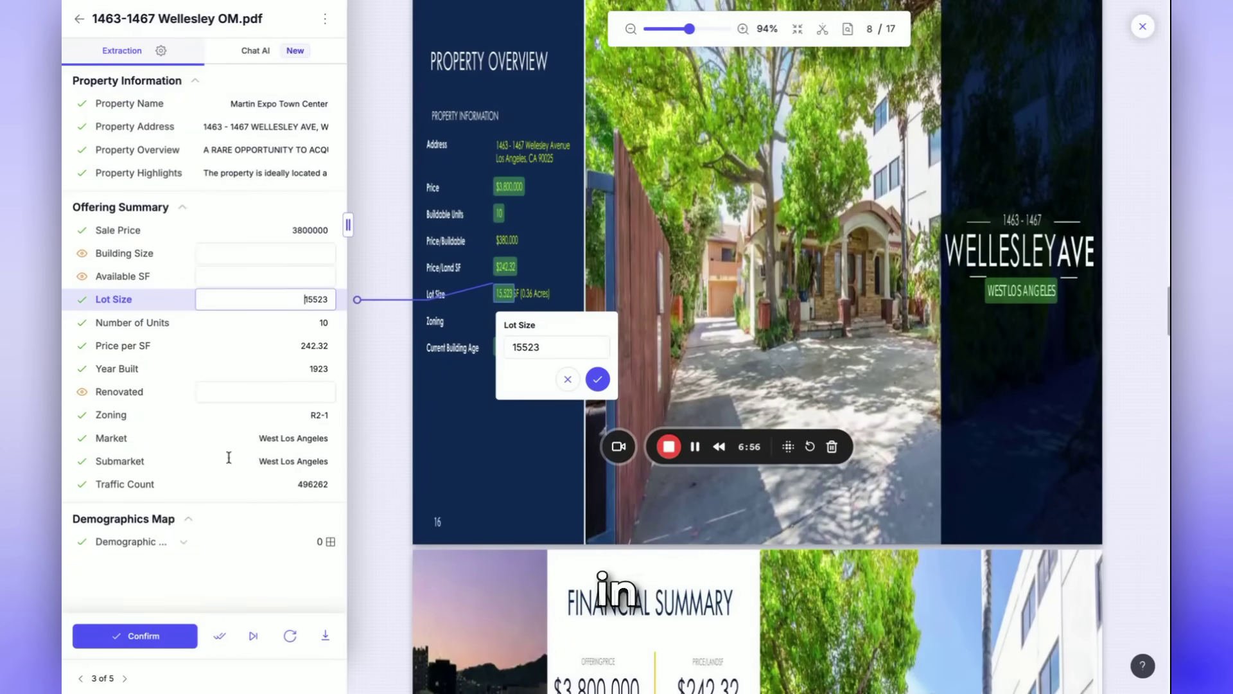
{"action": "scroll", "coordinate": [892, 531], "scroll_direction": "down", "scroll_amount": 20}
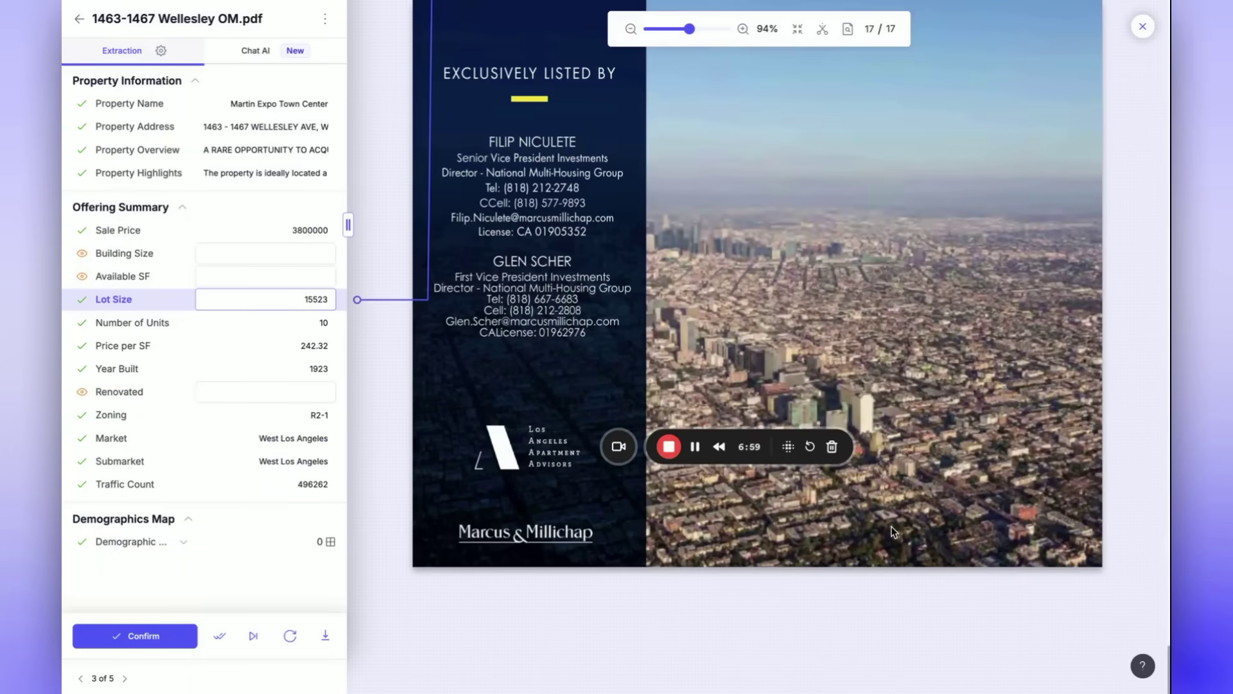